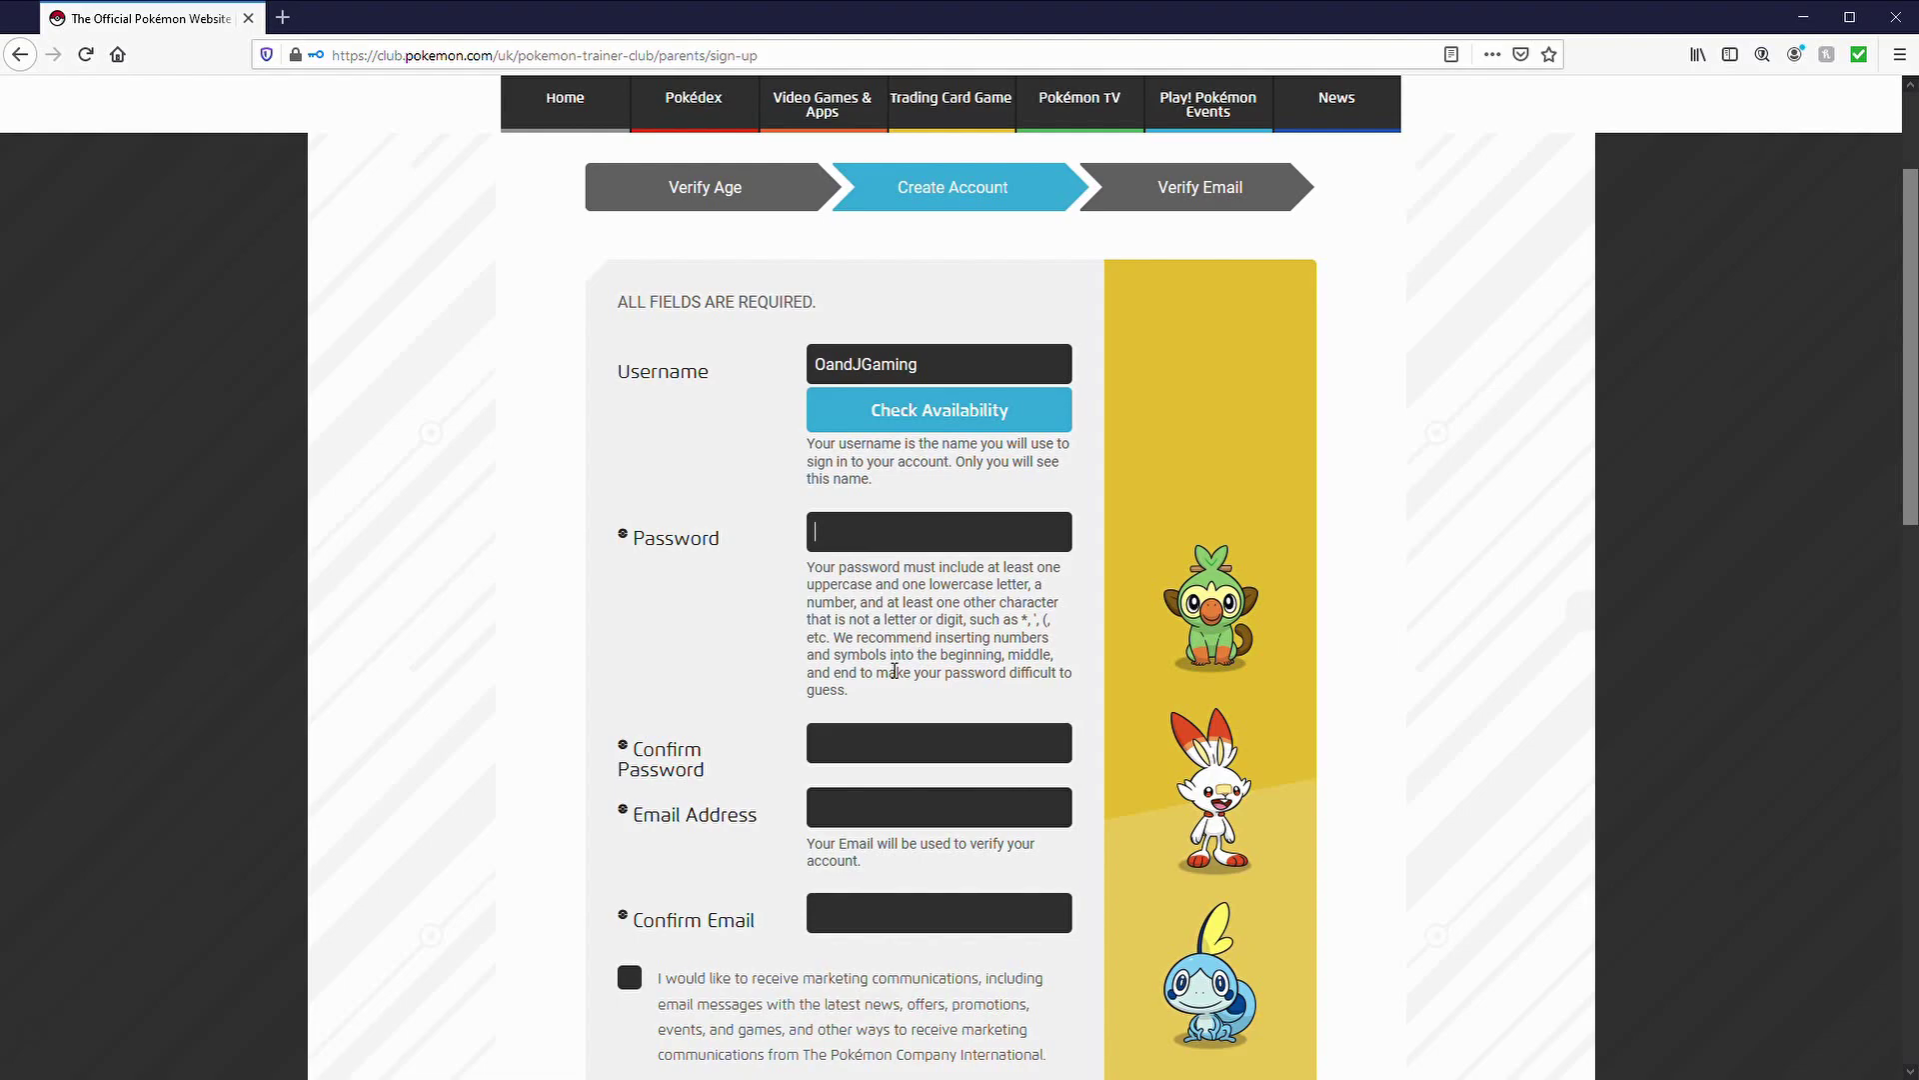
scroll(755, 582, down, 1)
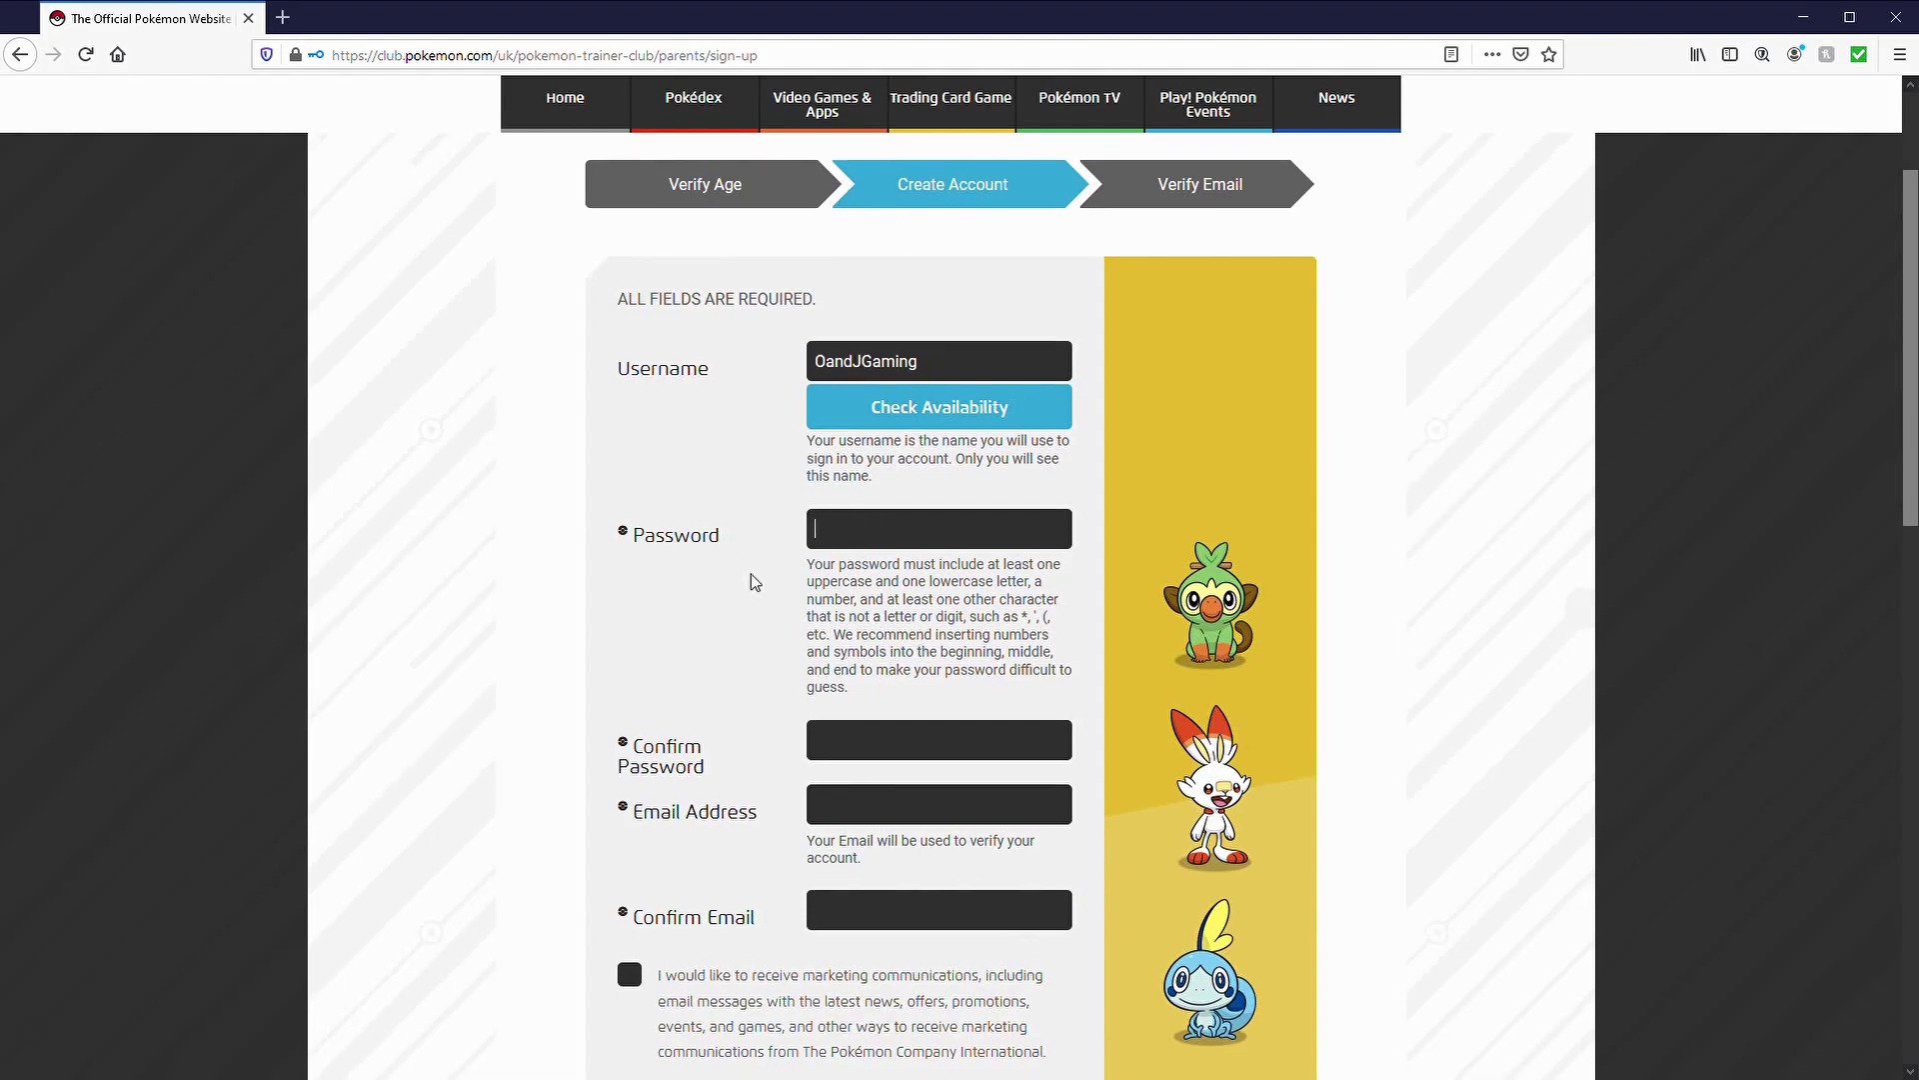
scroll(879, 678, down, 2)
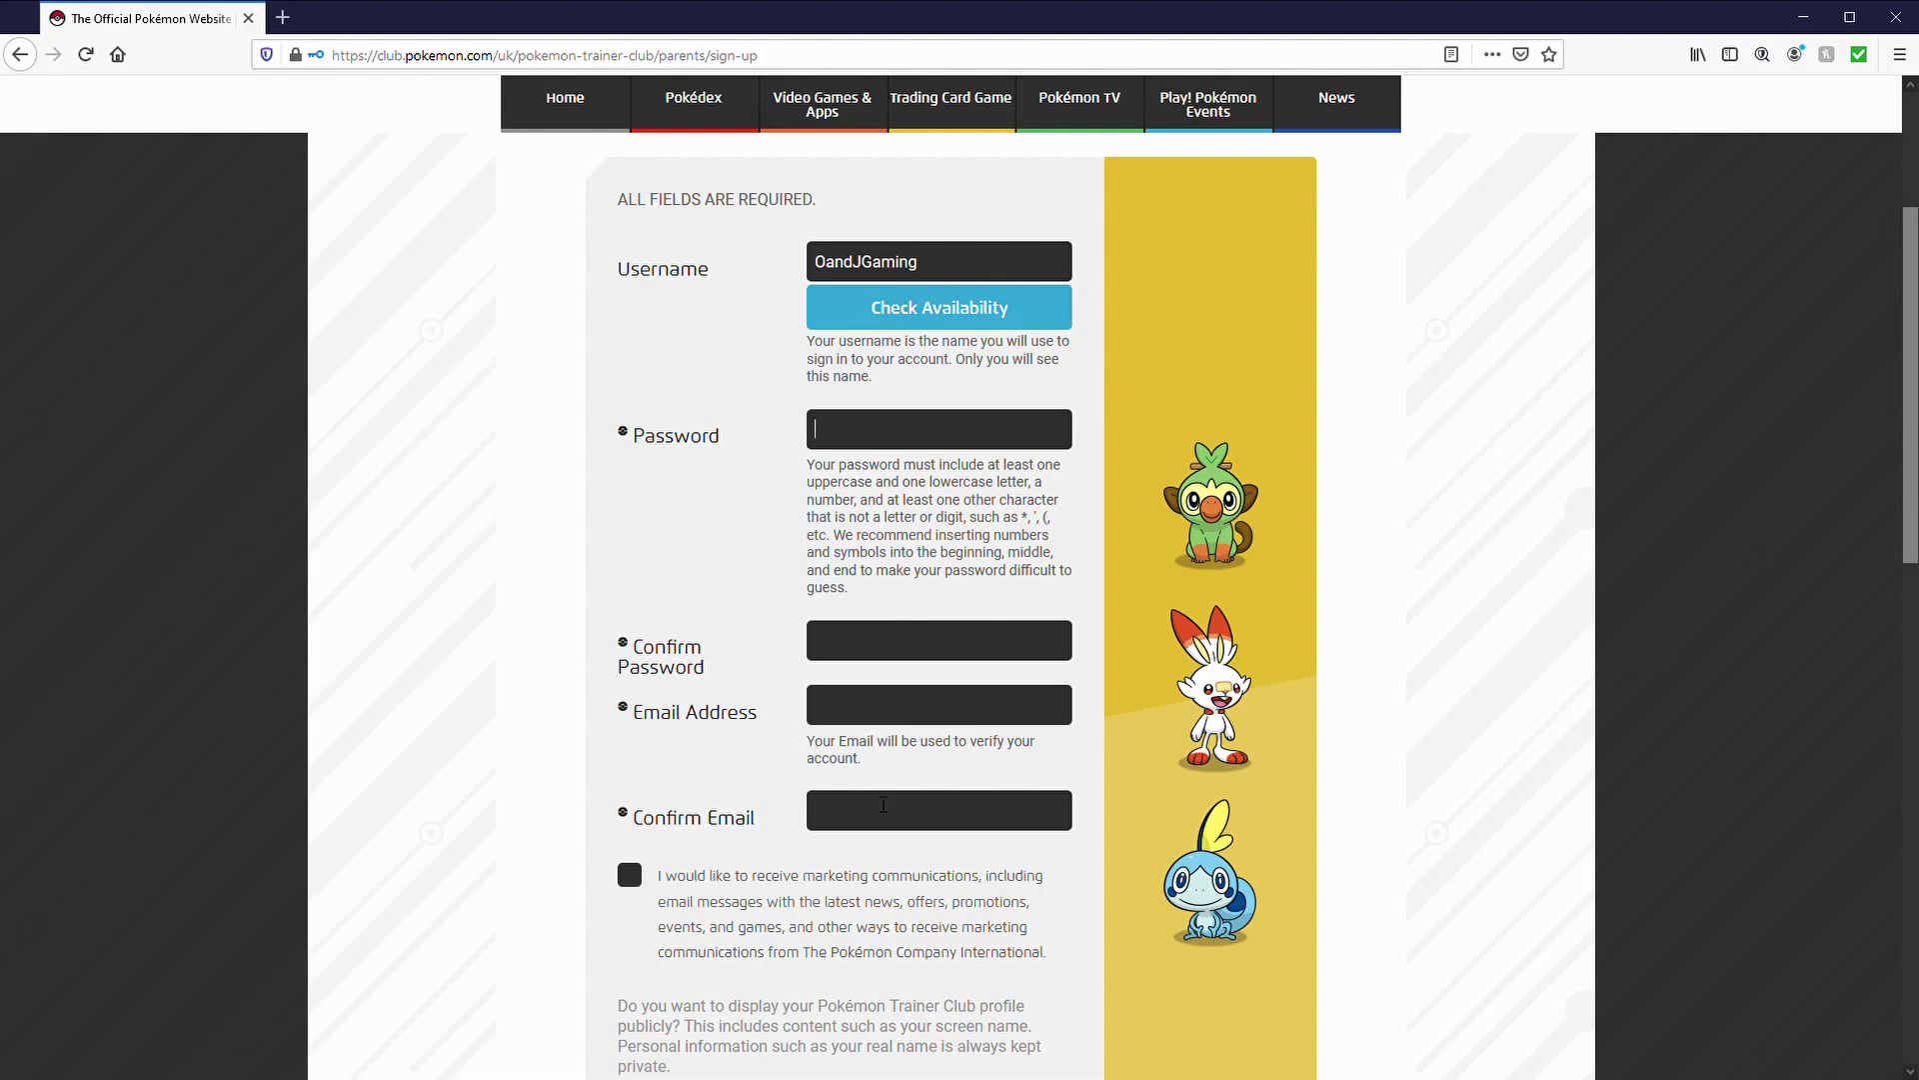
scroll(844, 841, down, 3)
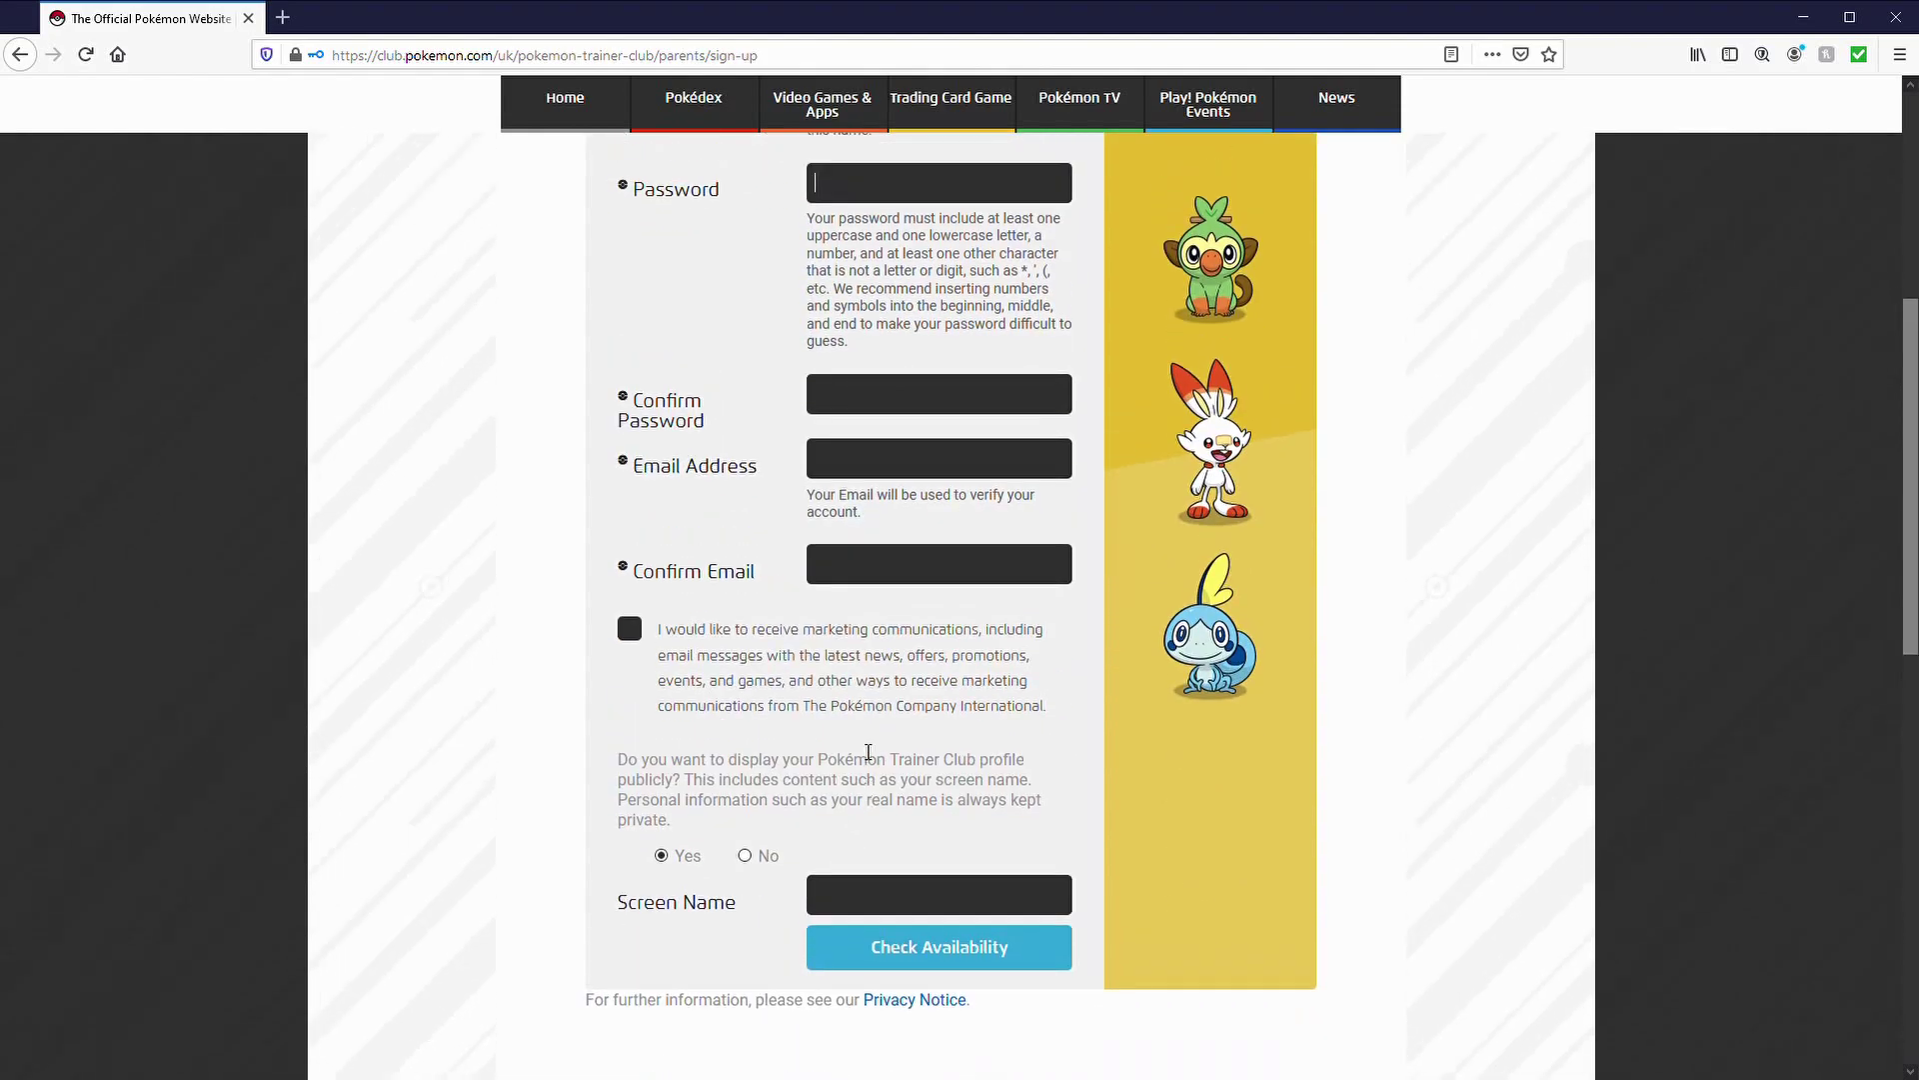
scroll(888, 697, up, 2)
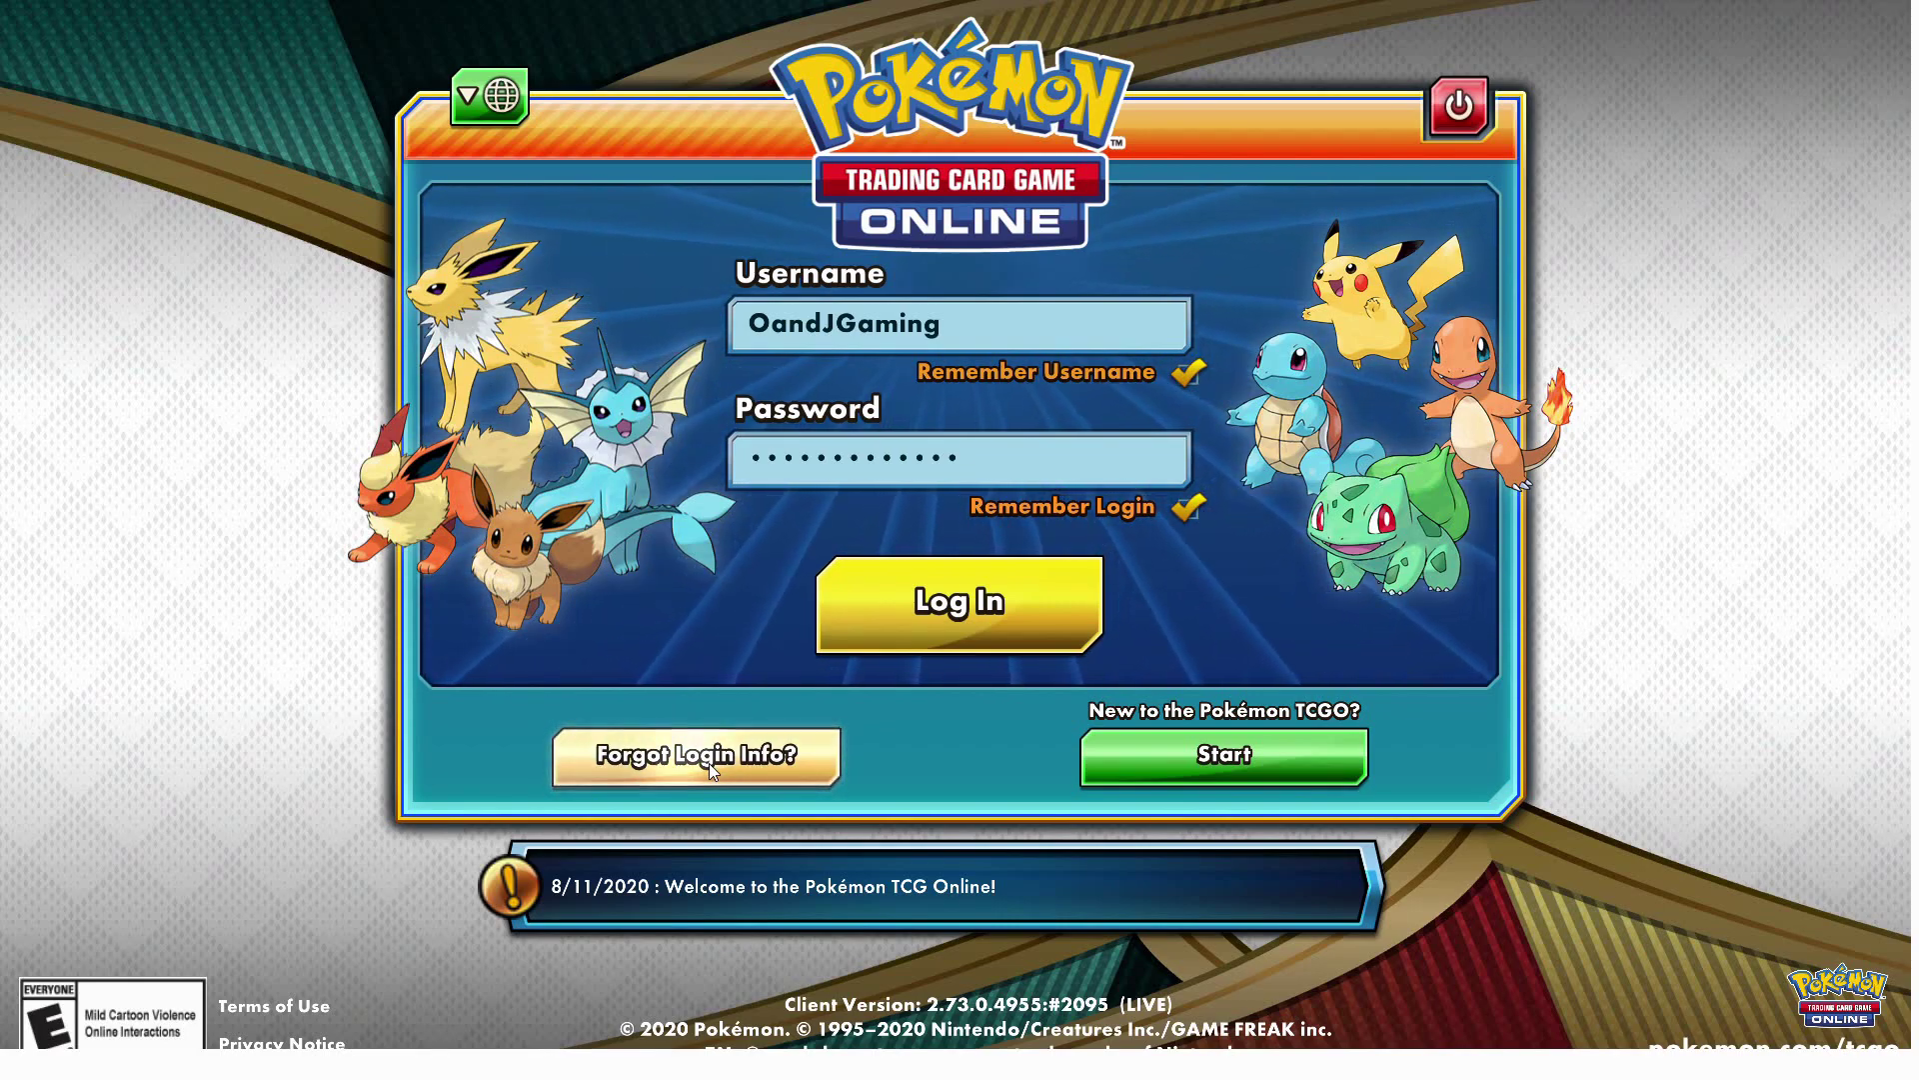
Step: View the Forgot Login Info options in Pokémon TCG Online, then close them
click(710, 764)
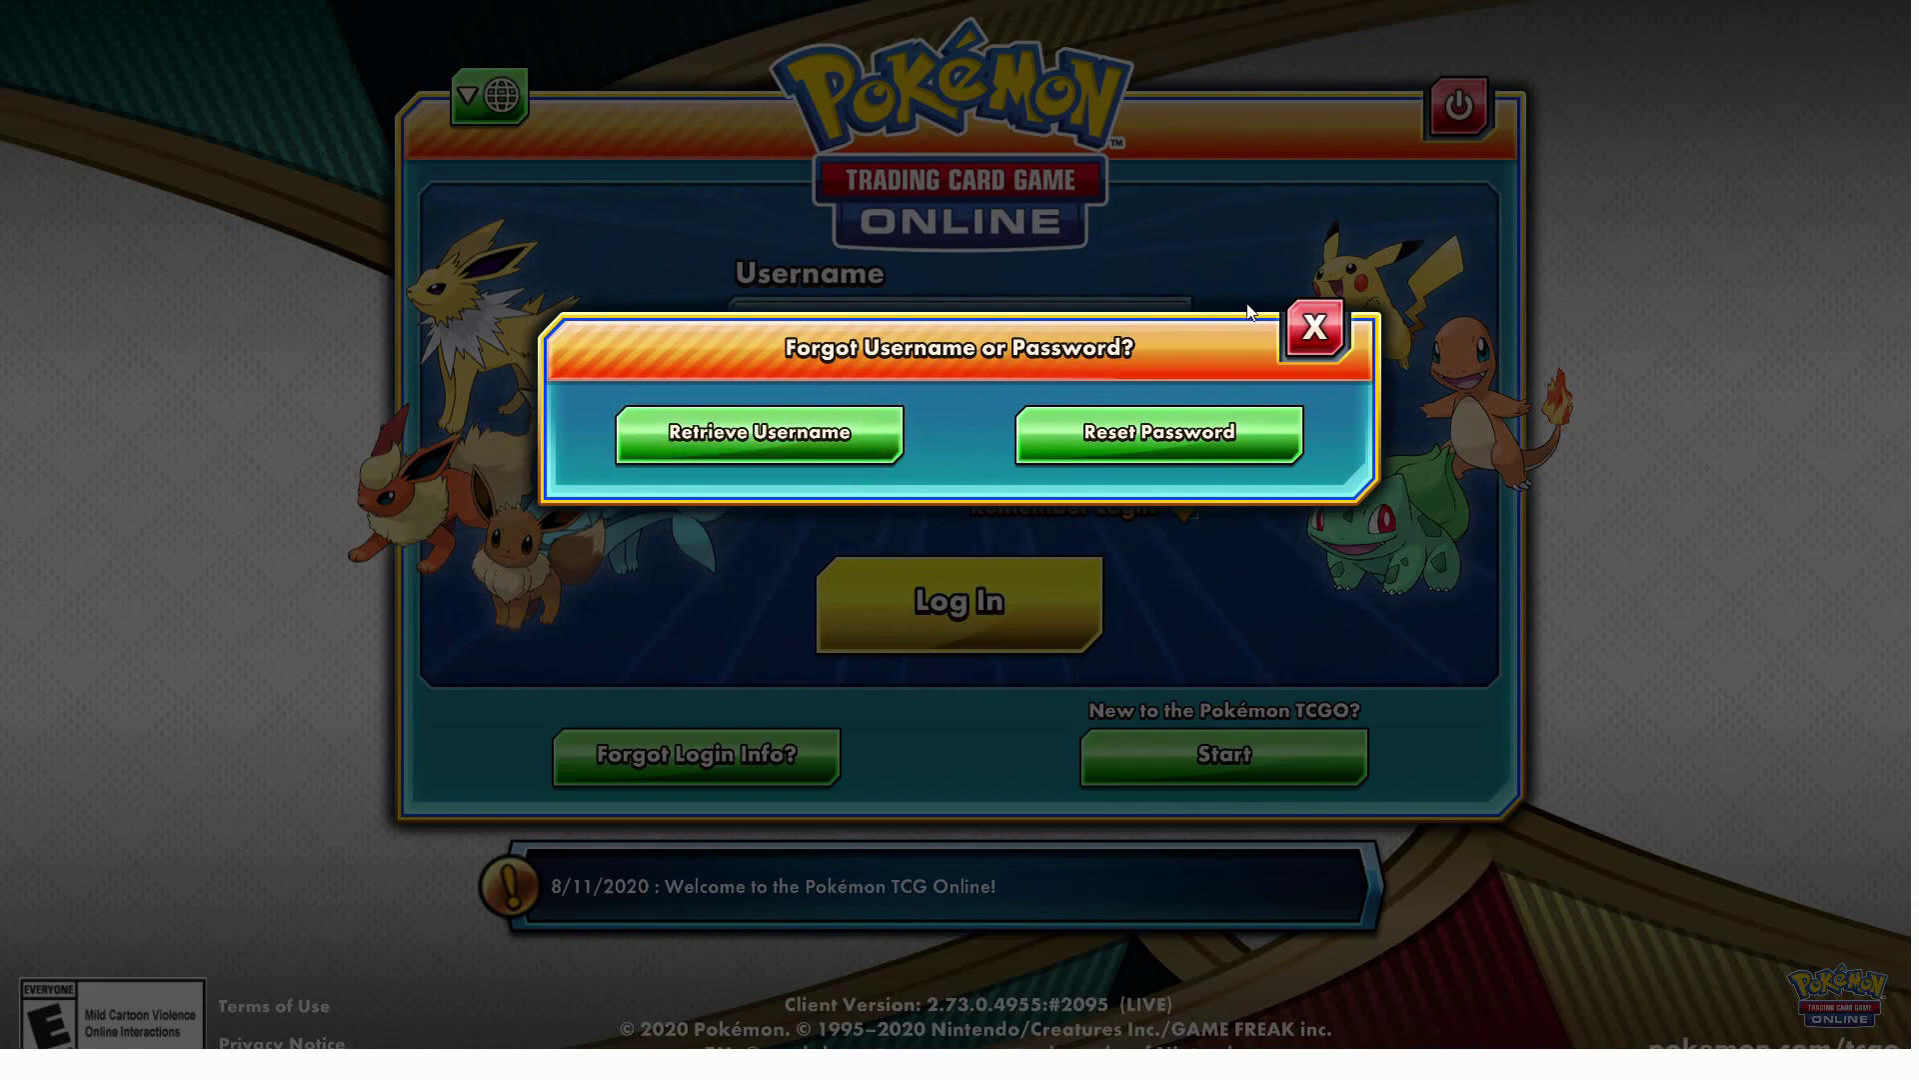
click(1313, 324)
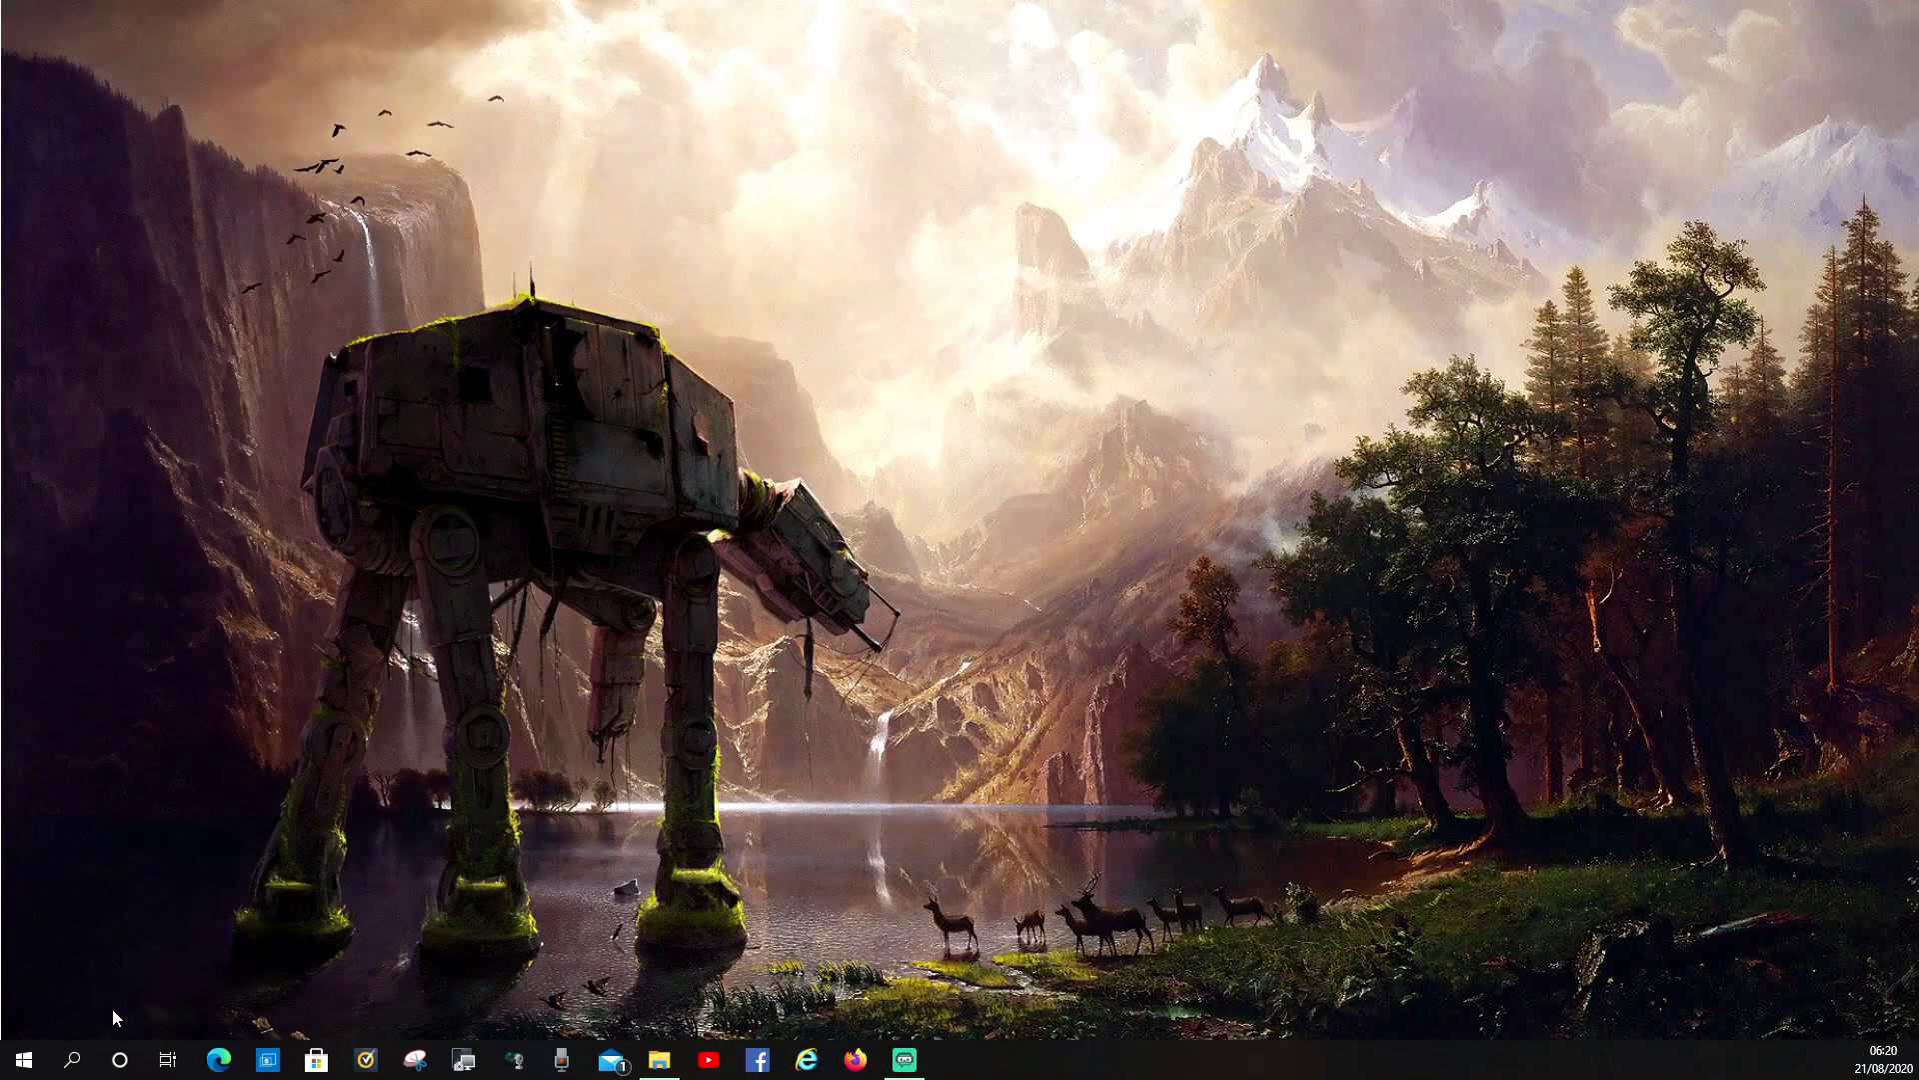
Step: Search Windows for 'unin' and launch the Add or remove programs settings
click(72, 1060)
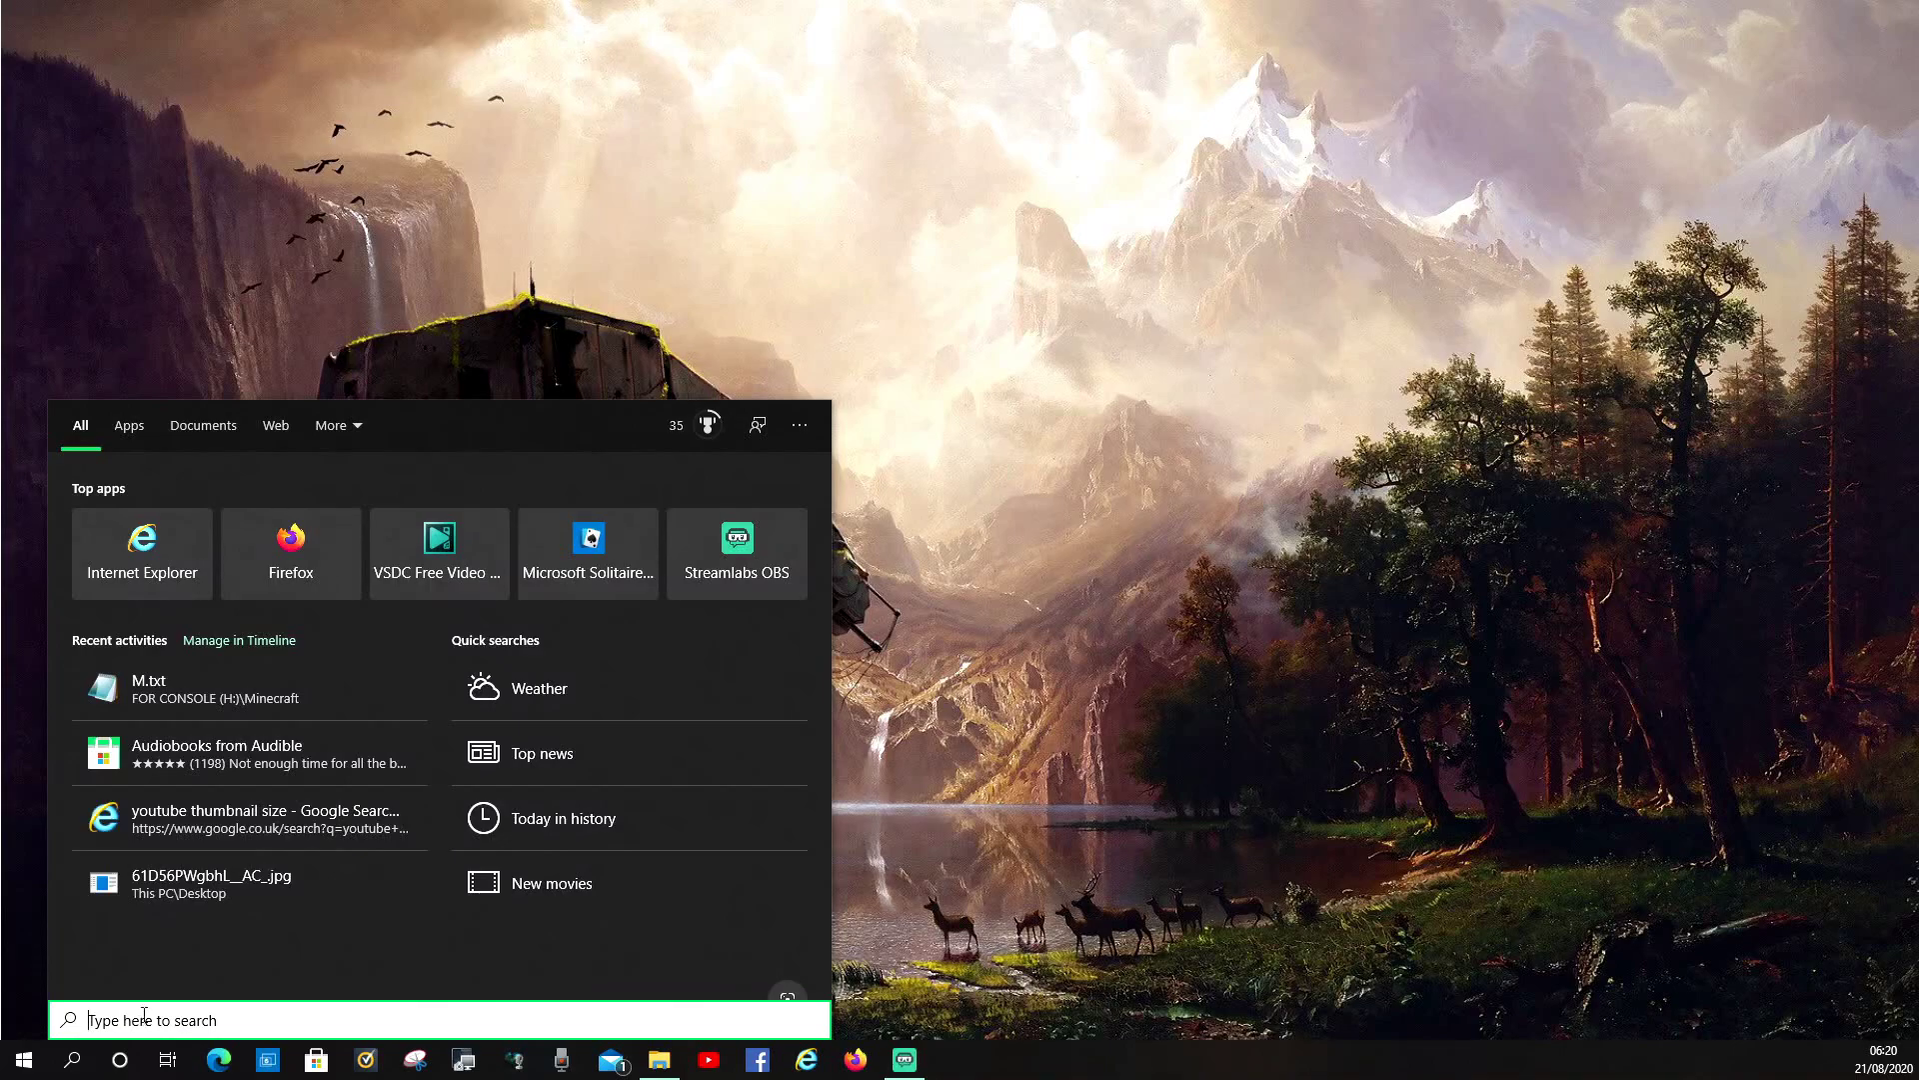
text(unin)
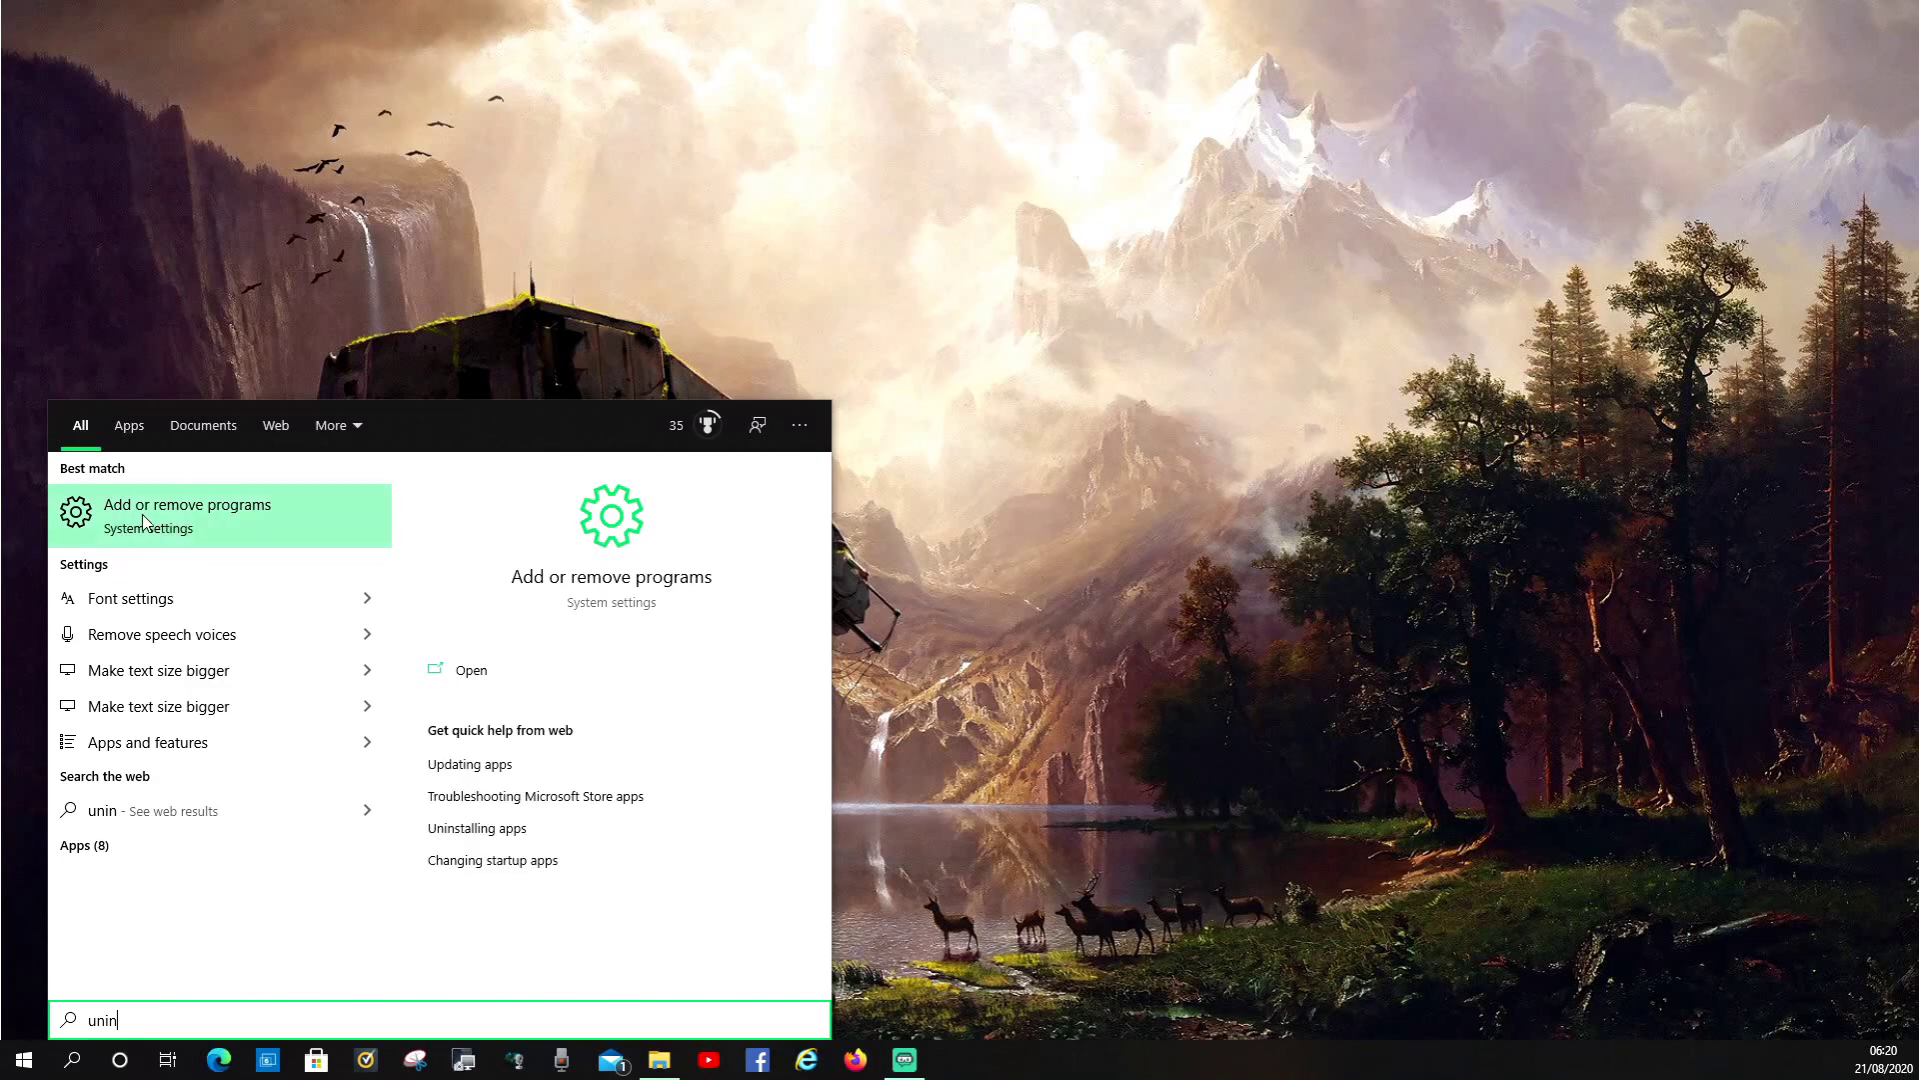
click(228, 521)
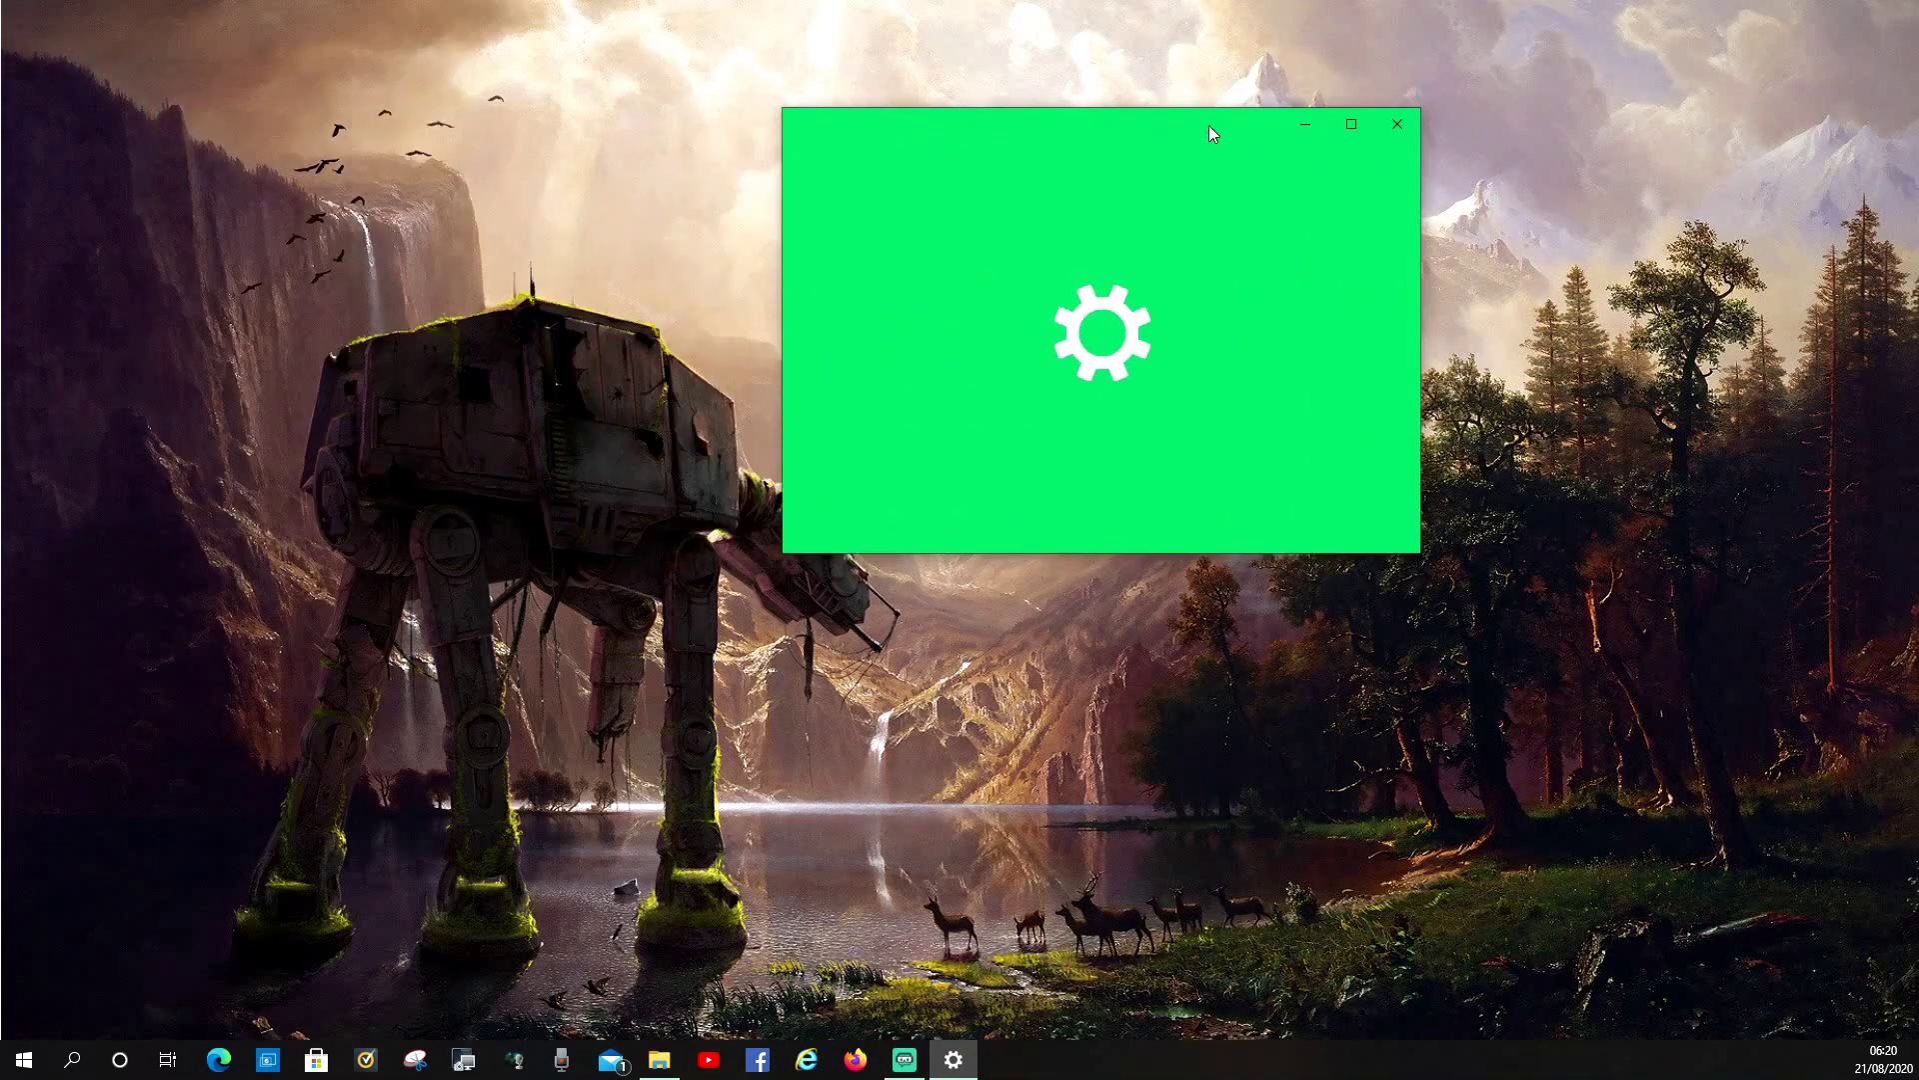
Step: Maximize the Settings window and focus the Apps & features search box
click(1358, 124)
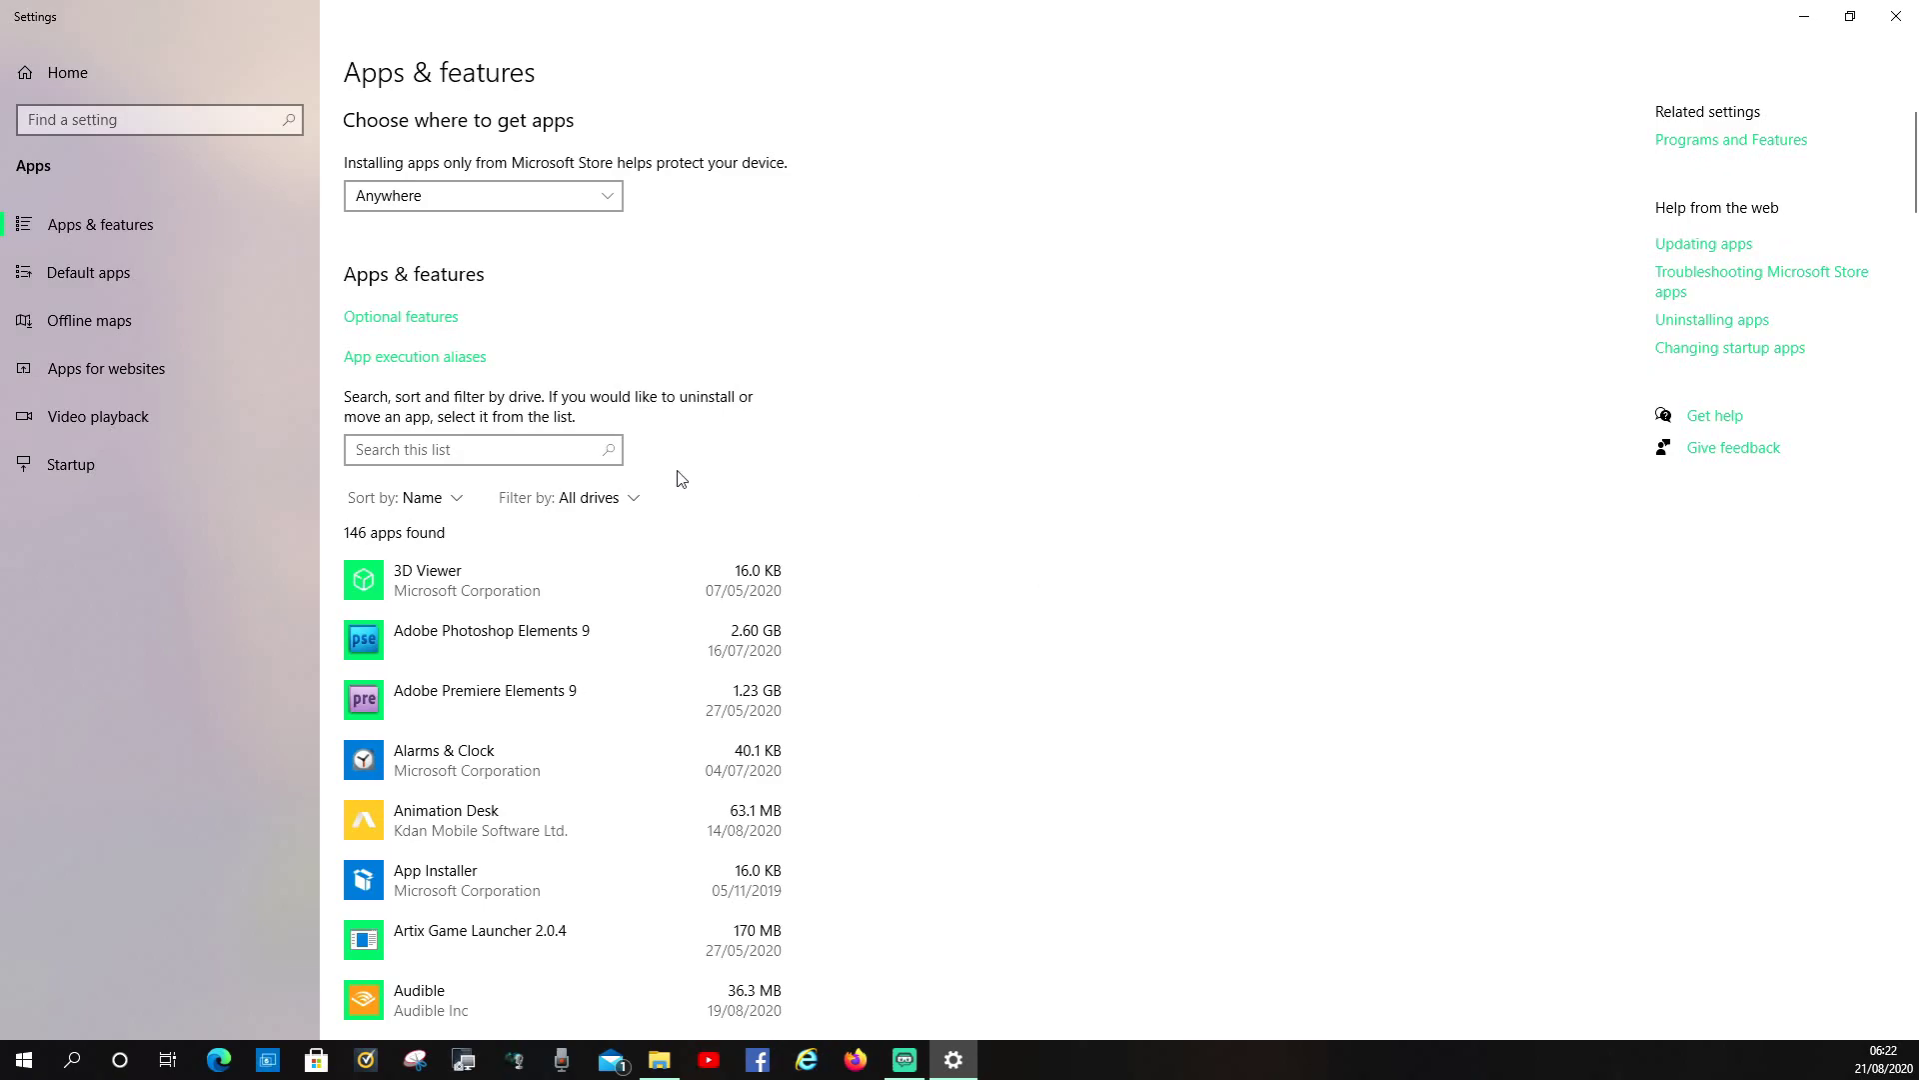
click(537, 456)
Step: Filter apps by 'pok', inspect Pokémon TCG Online (646 MB, version 2.72.0), then close Settings
text(pok)
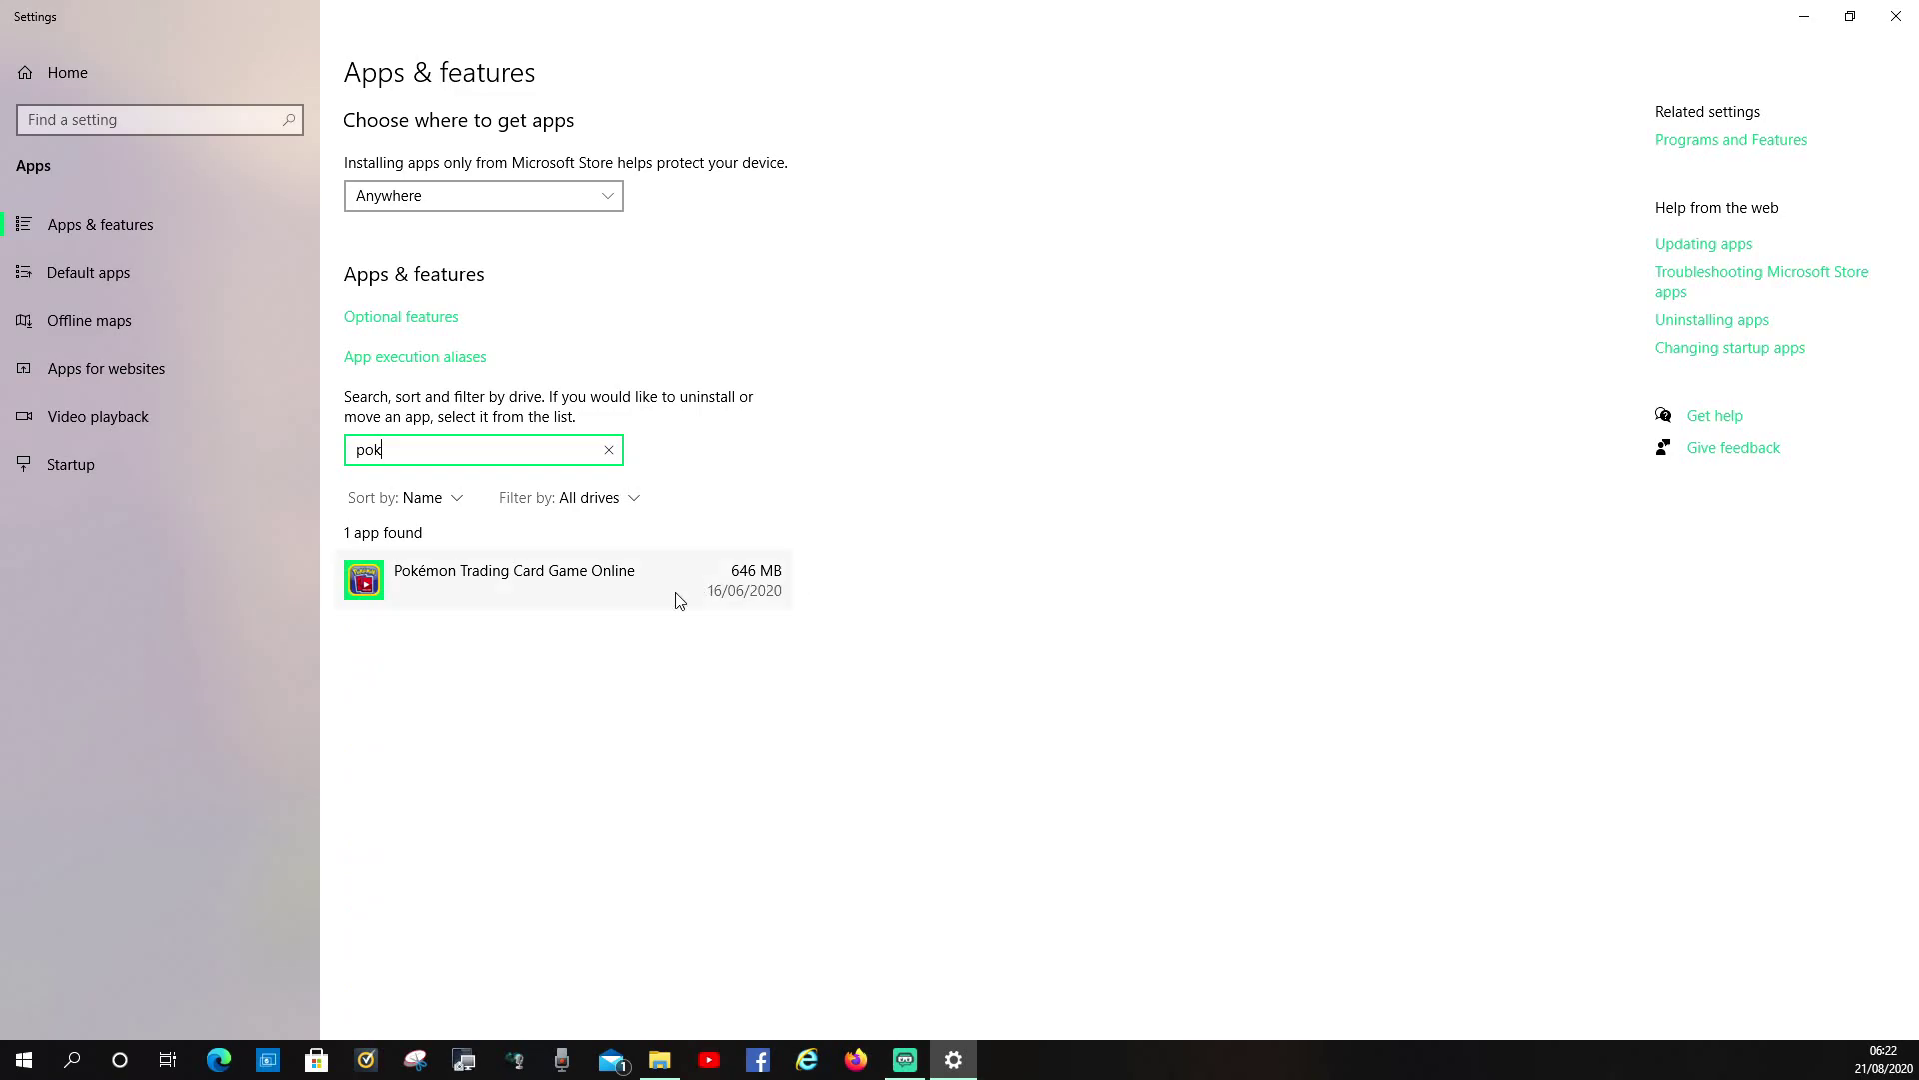
click(648, 599)
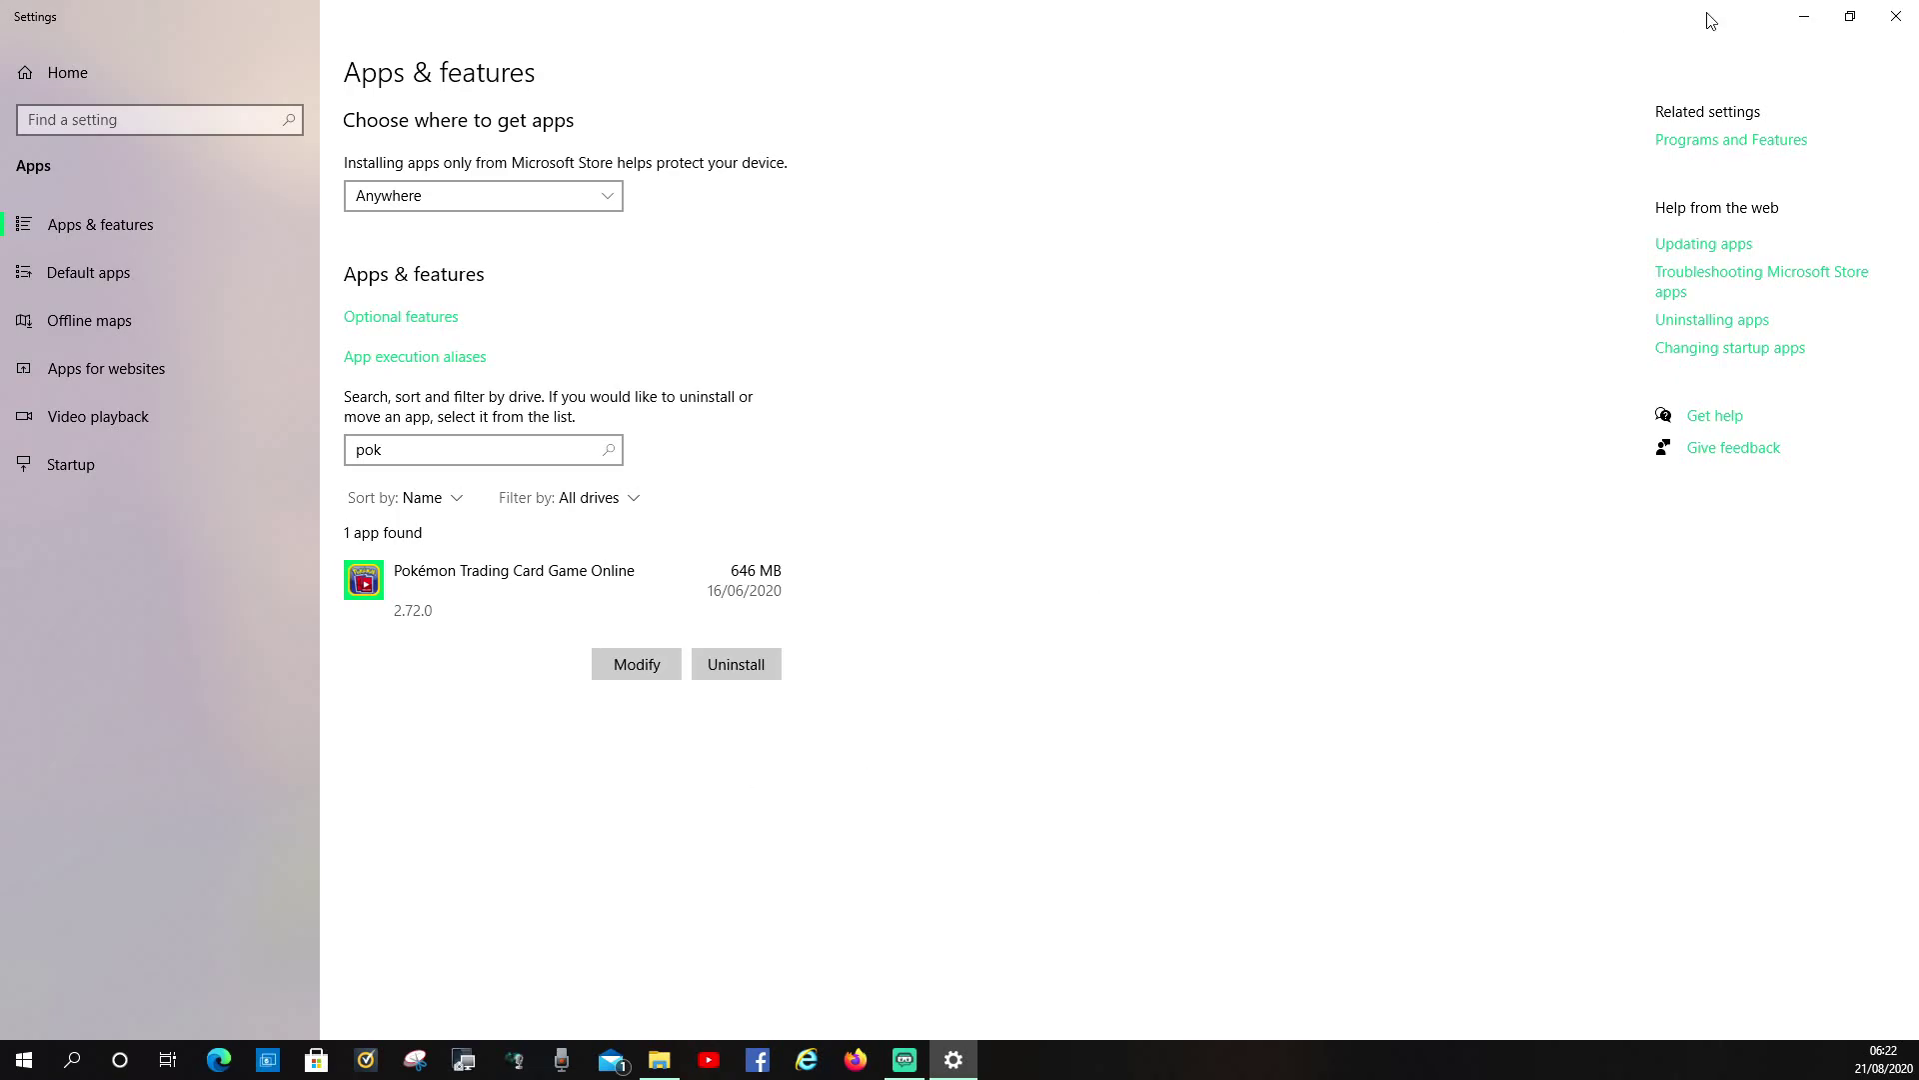
click(1897, 18)
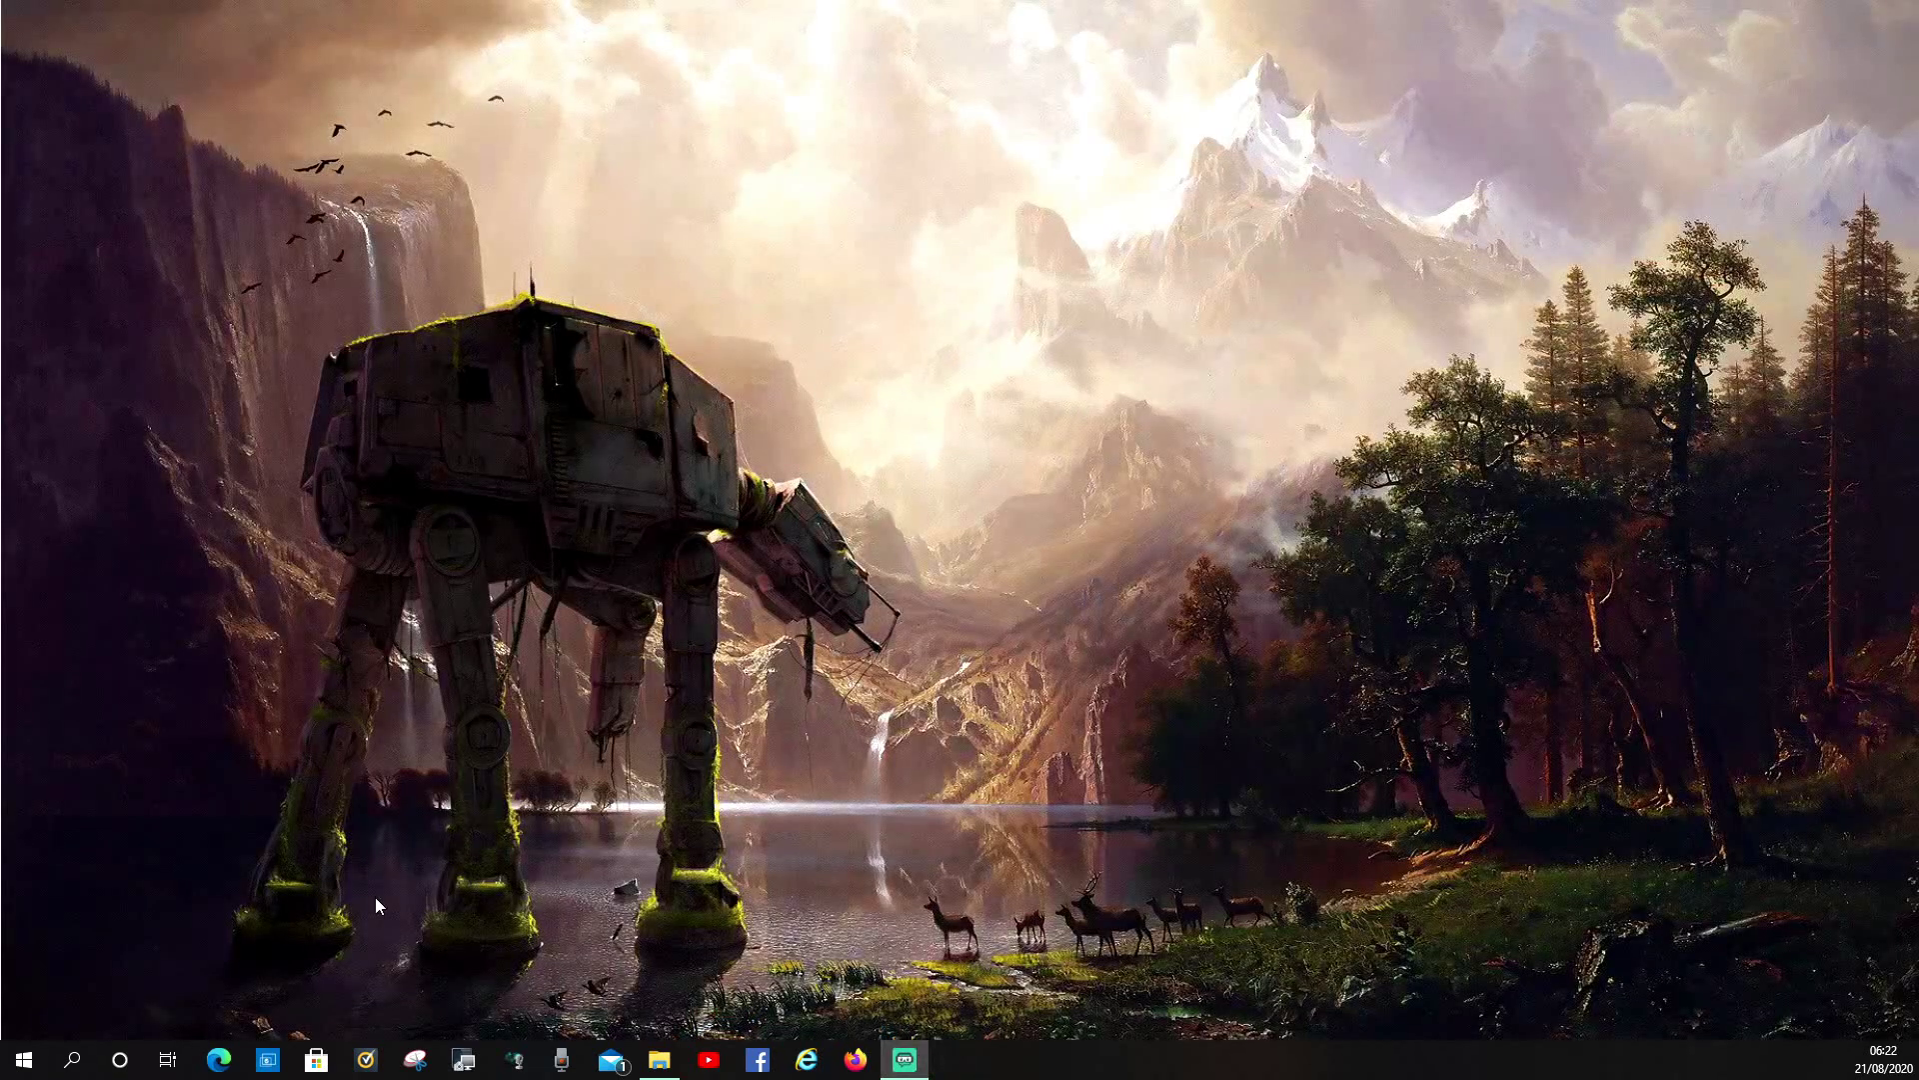
click(73, 1060)
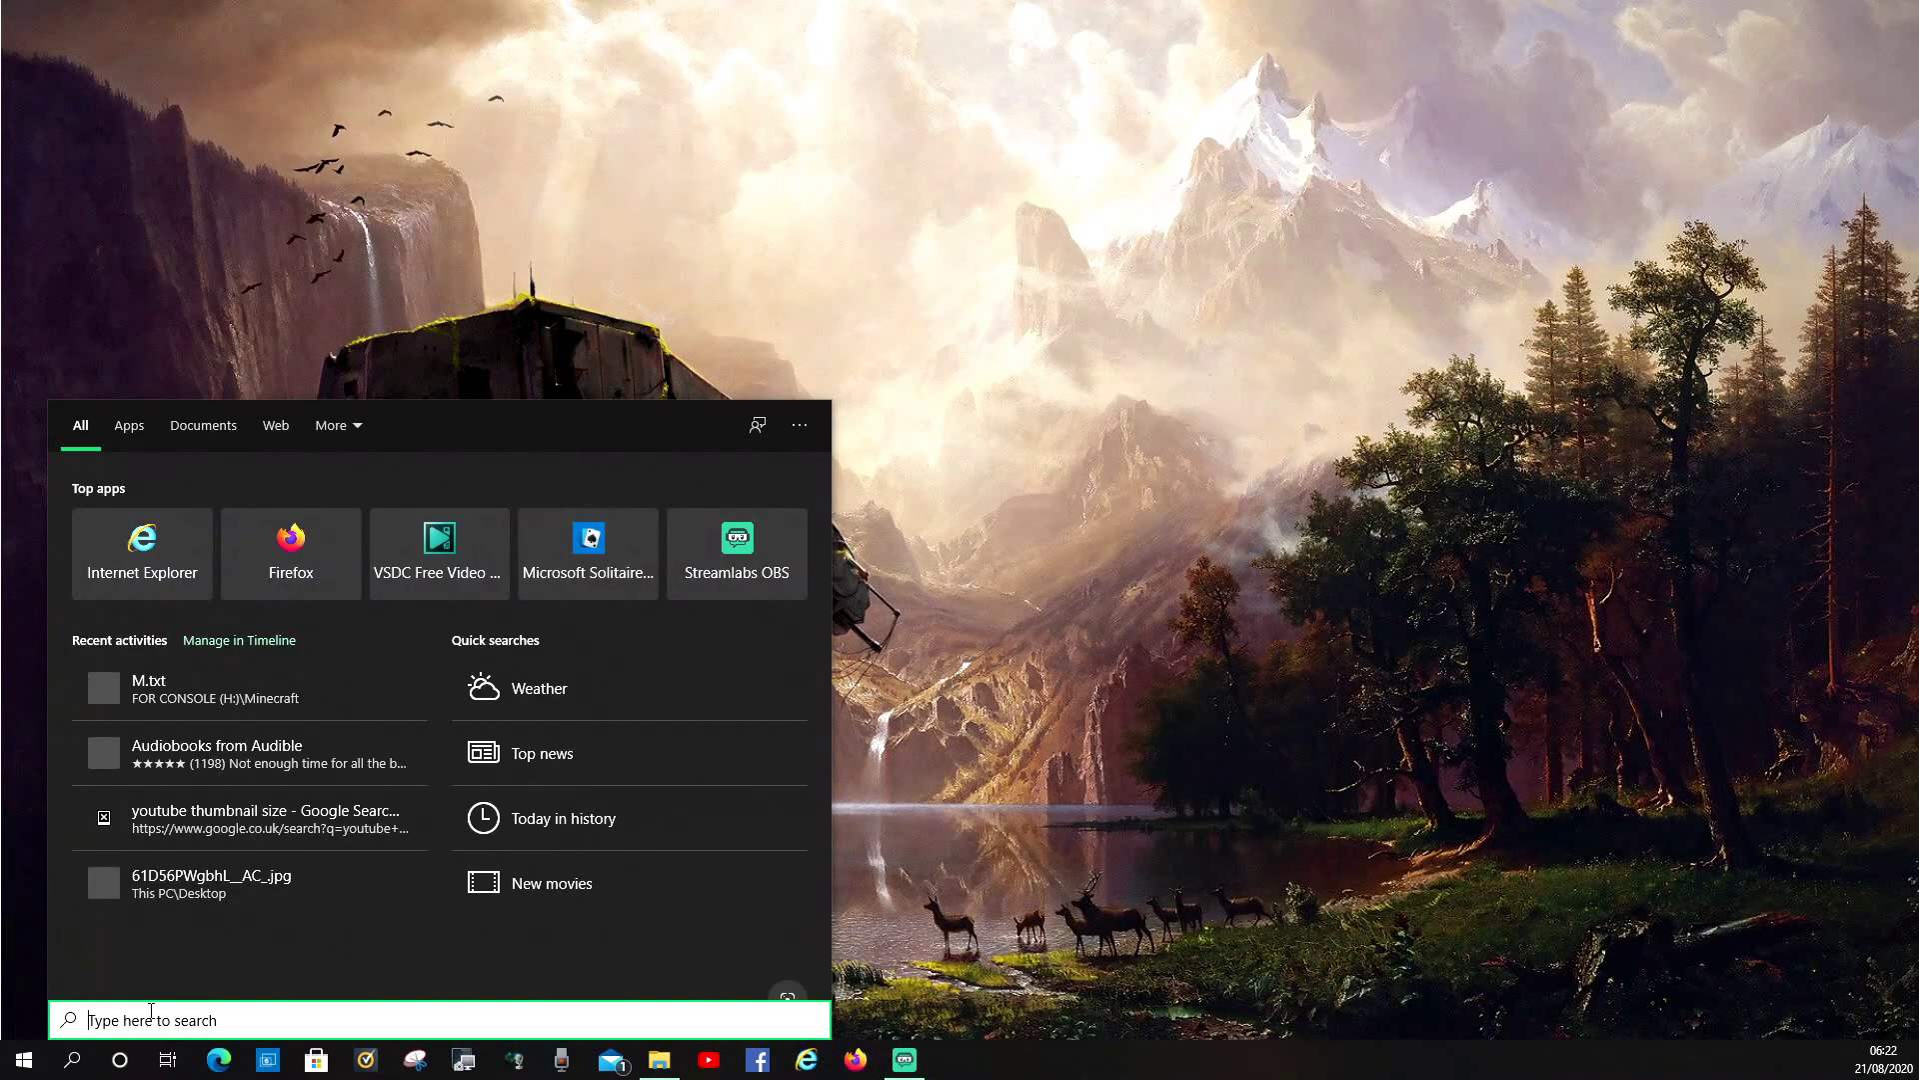
Step: Search Windows for 'pokemon' and review the Pokémon TCG Online best match's context menu
text(pokemon)
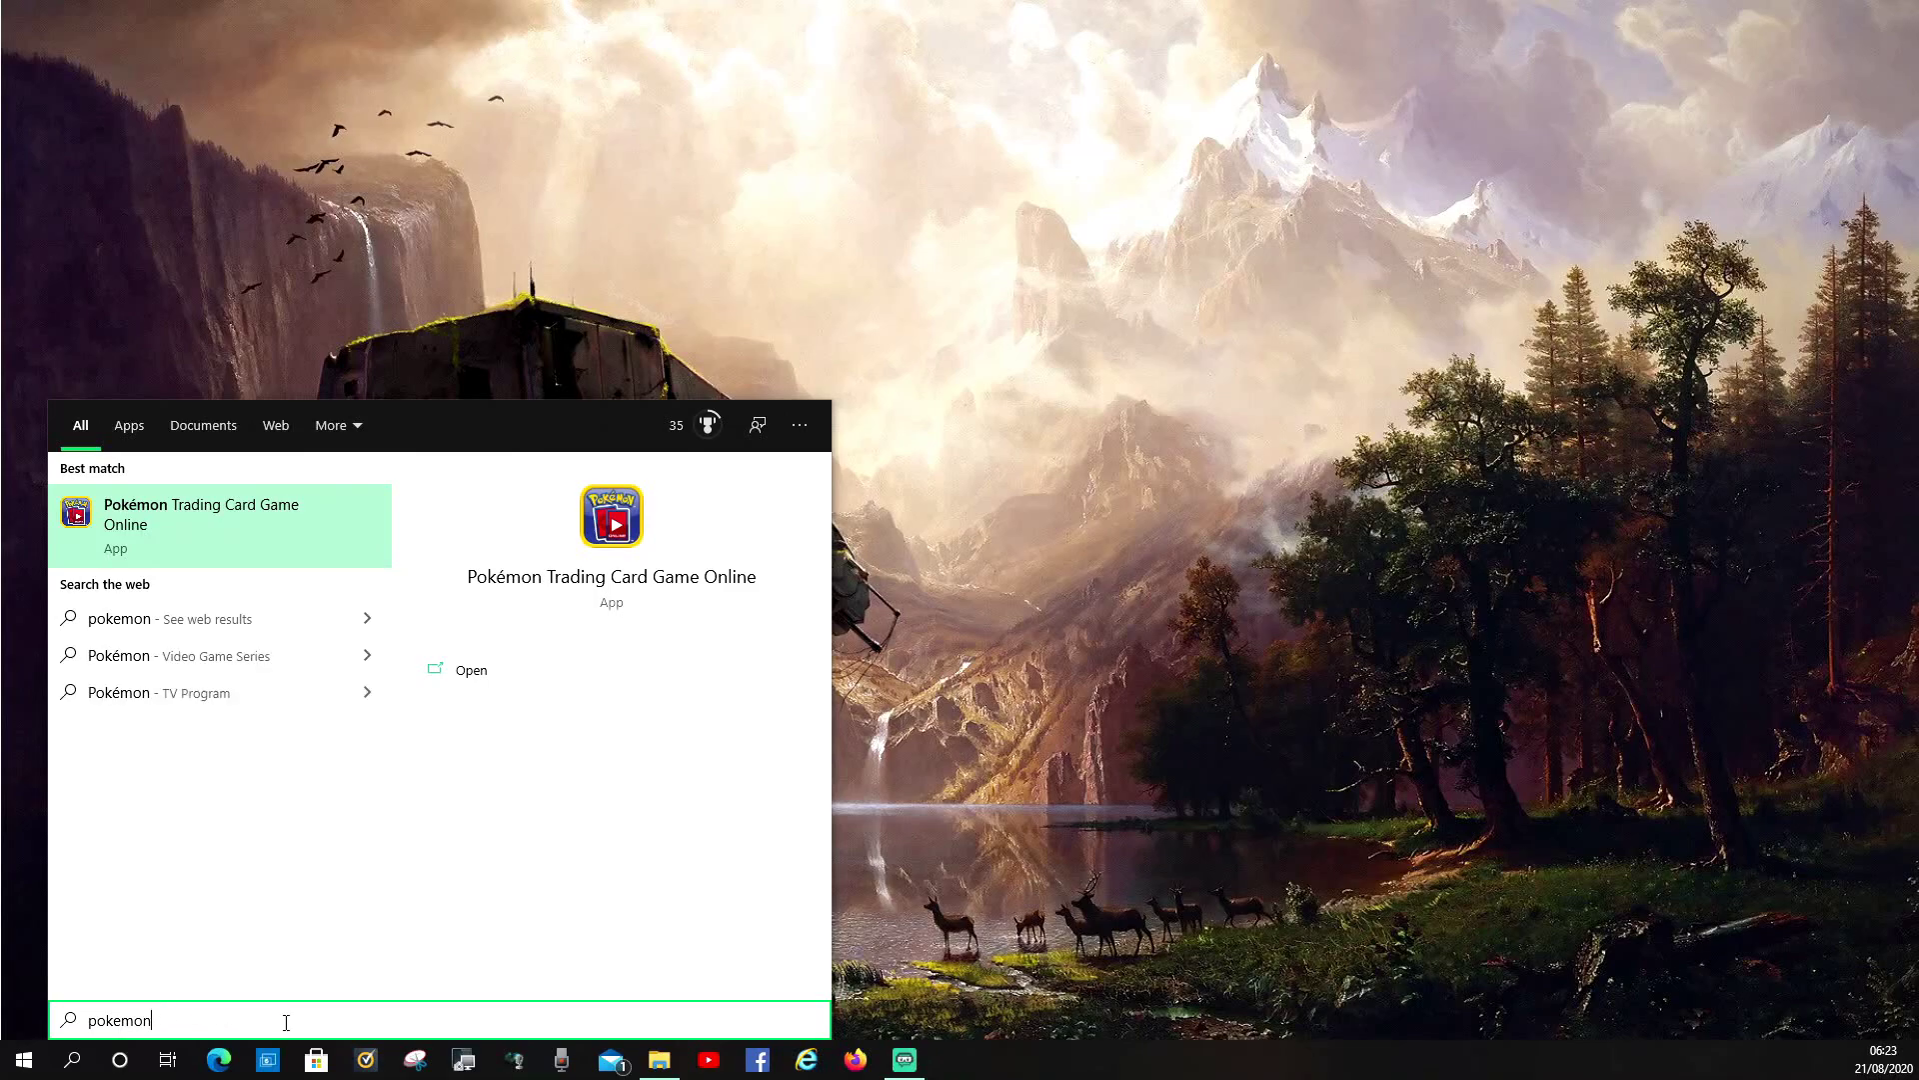
right_click(266, 540)
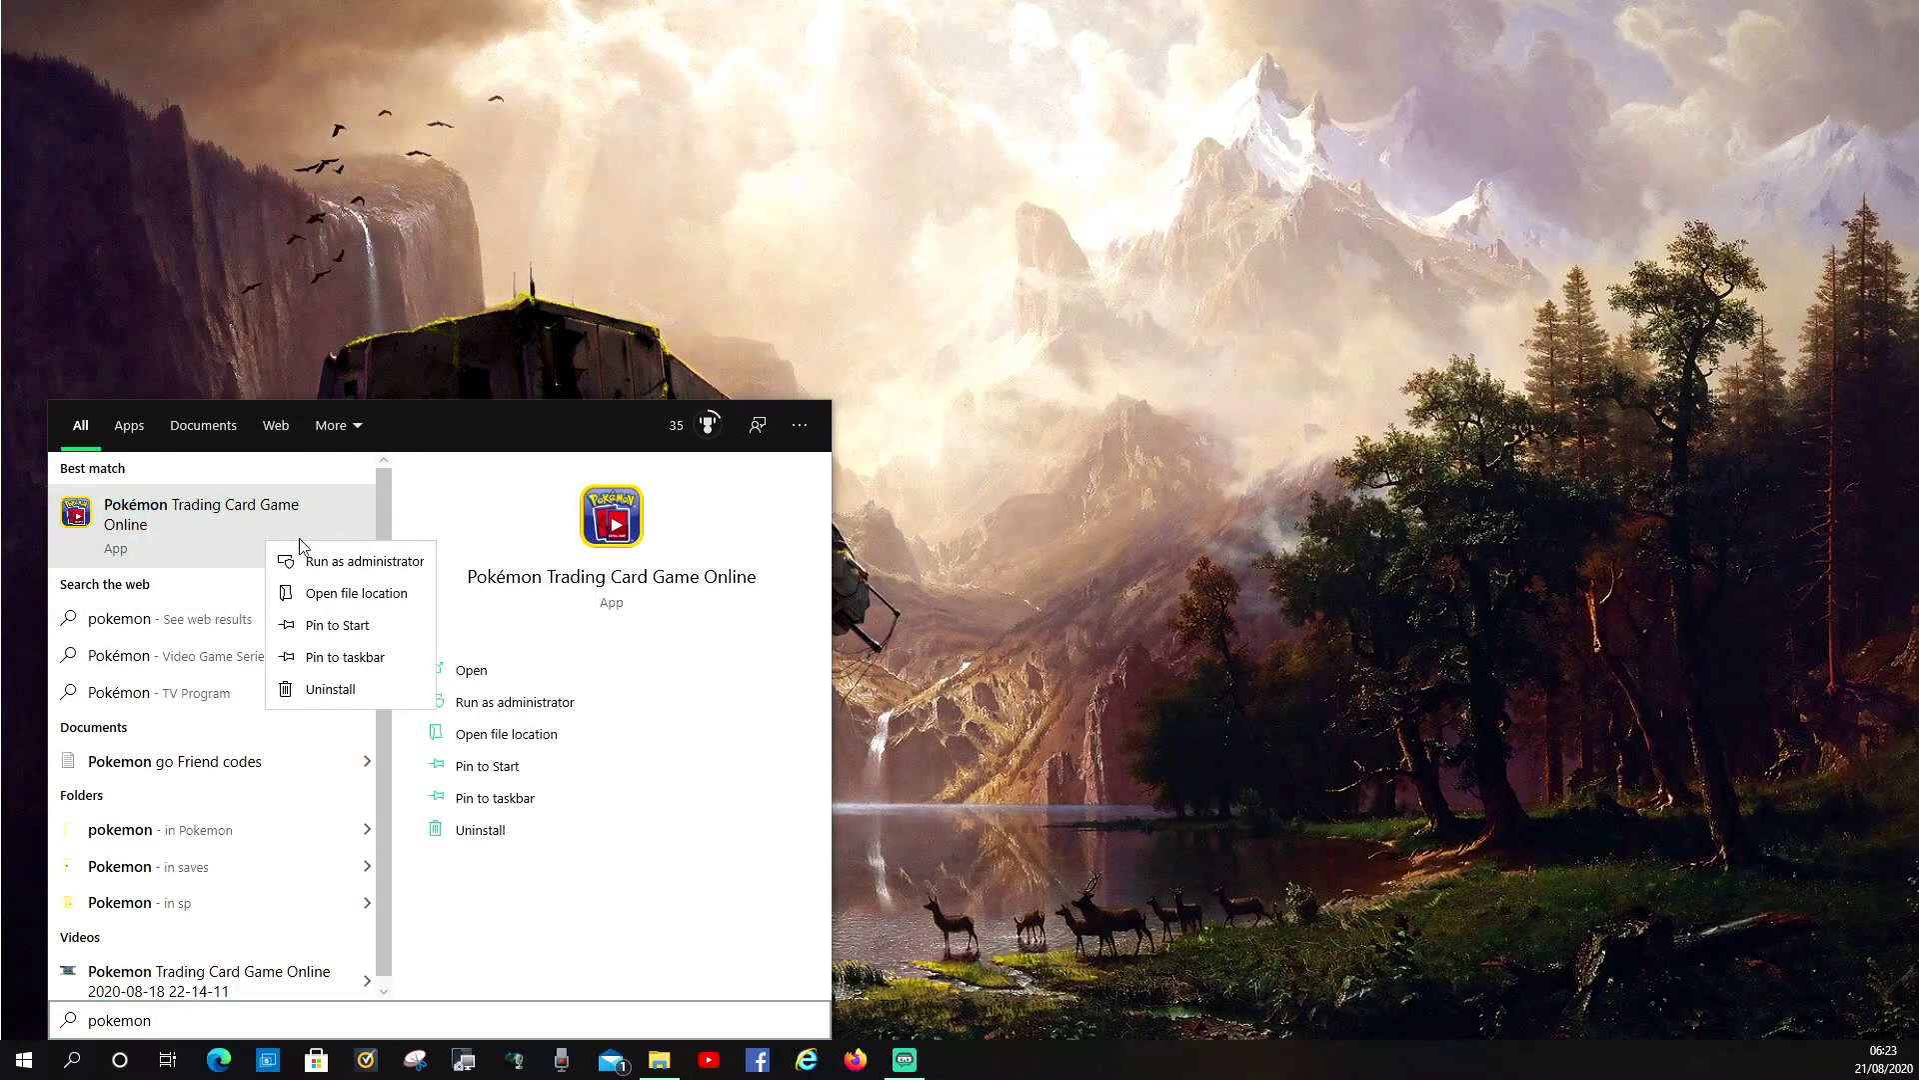
click(519, 918)
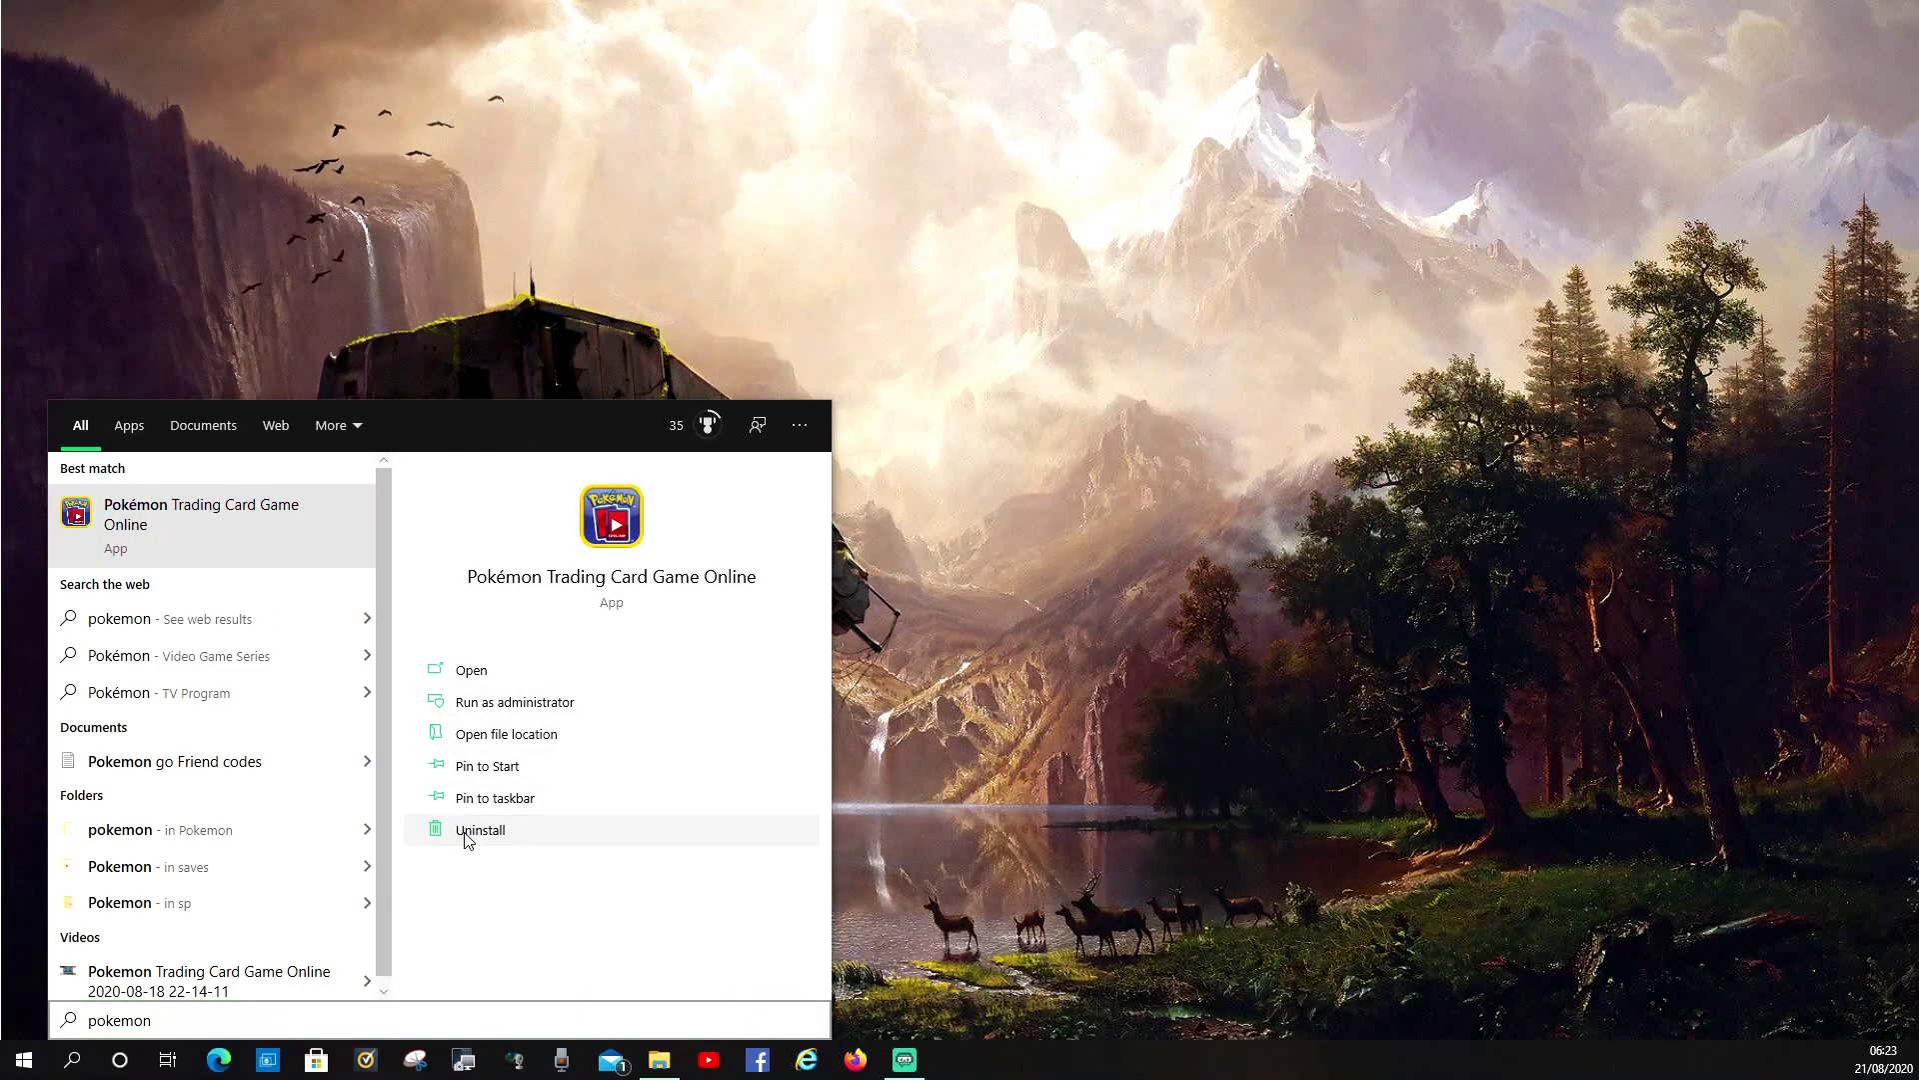
right_click(255, 537)
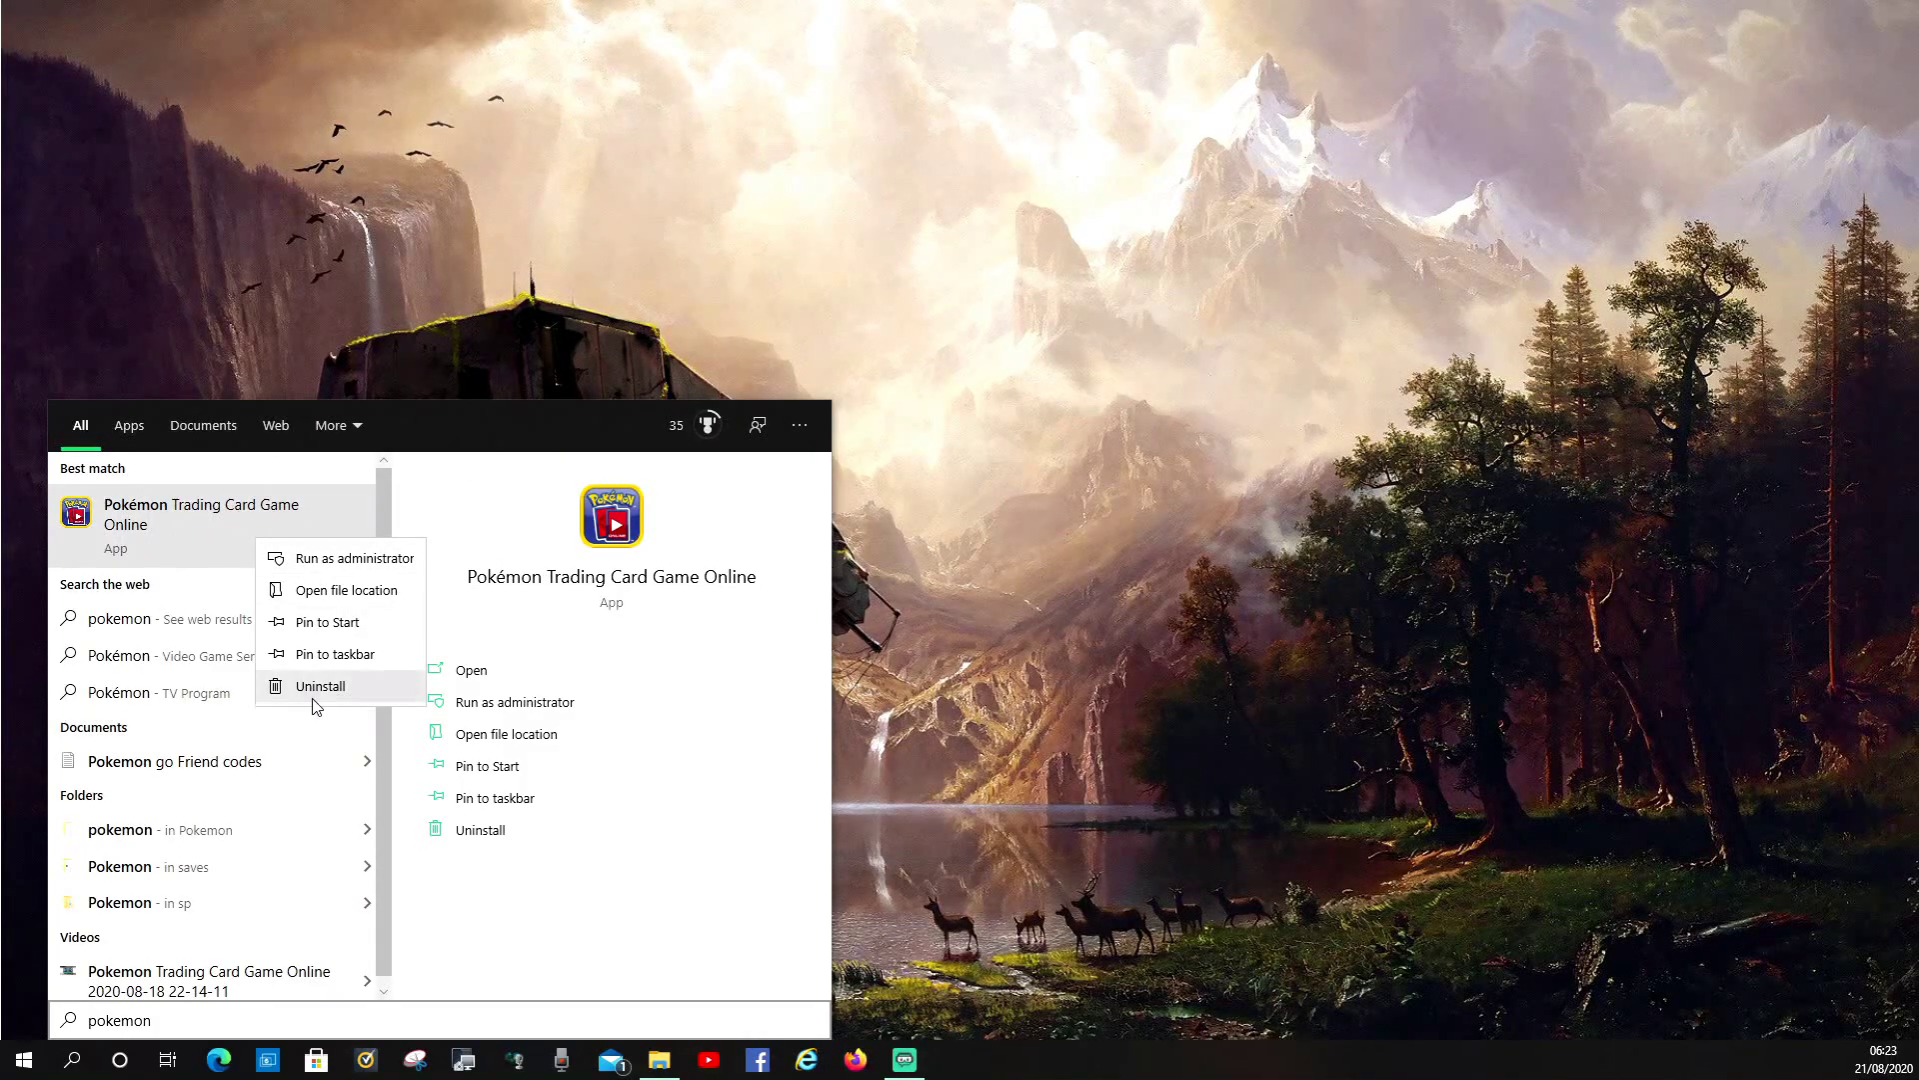
click(476, 905)
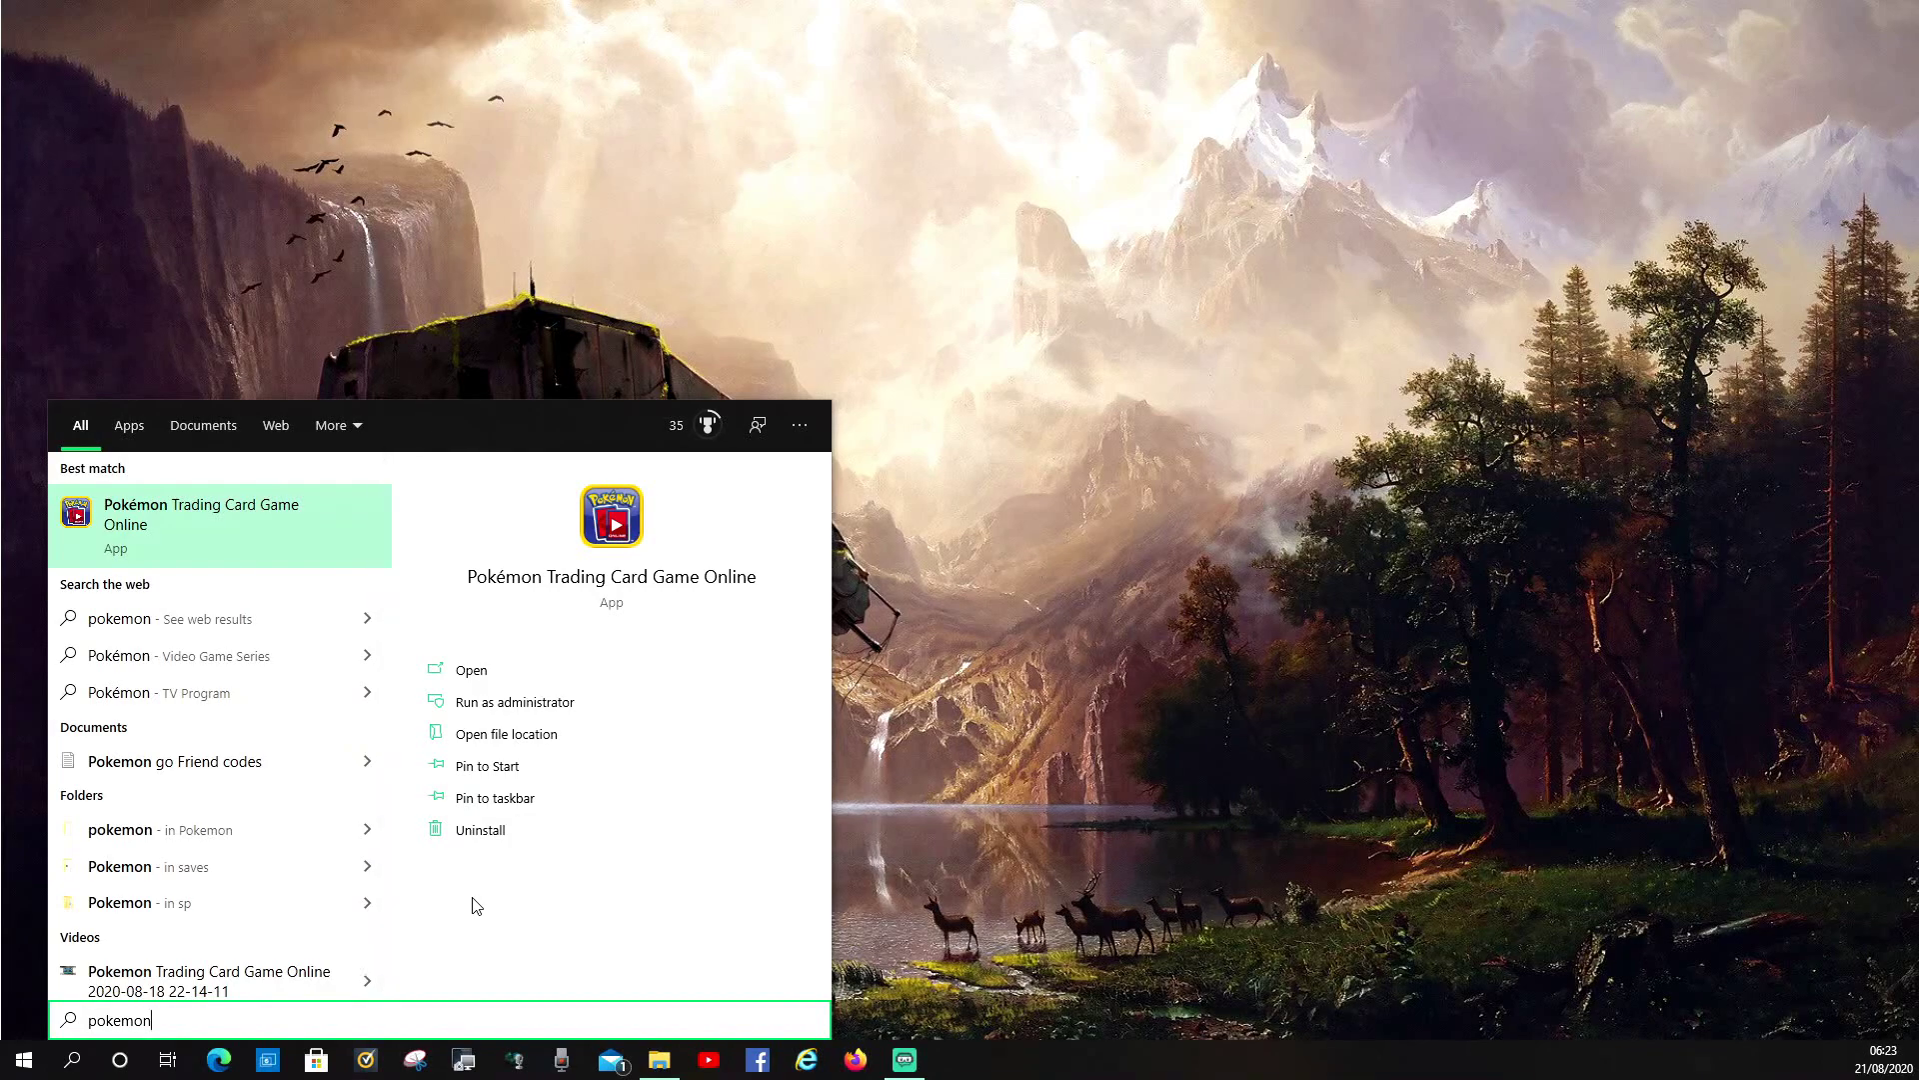
Step: Open the game's Start Menu shortcut folder in File Explorer and go up to Programs
click(496, 736)
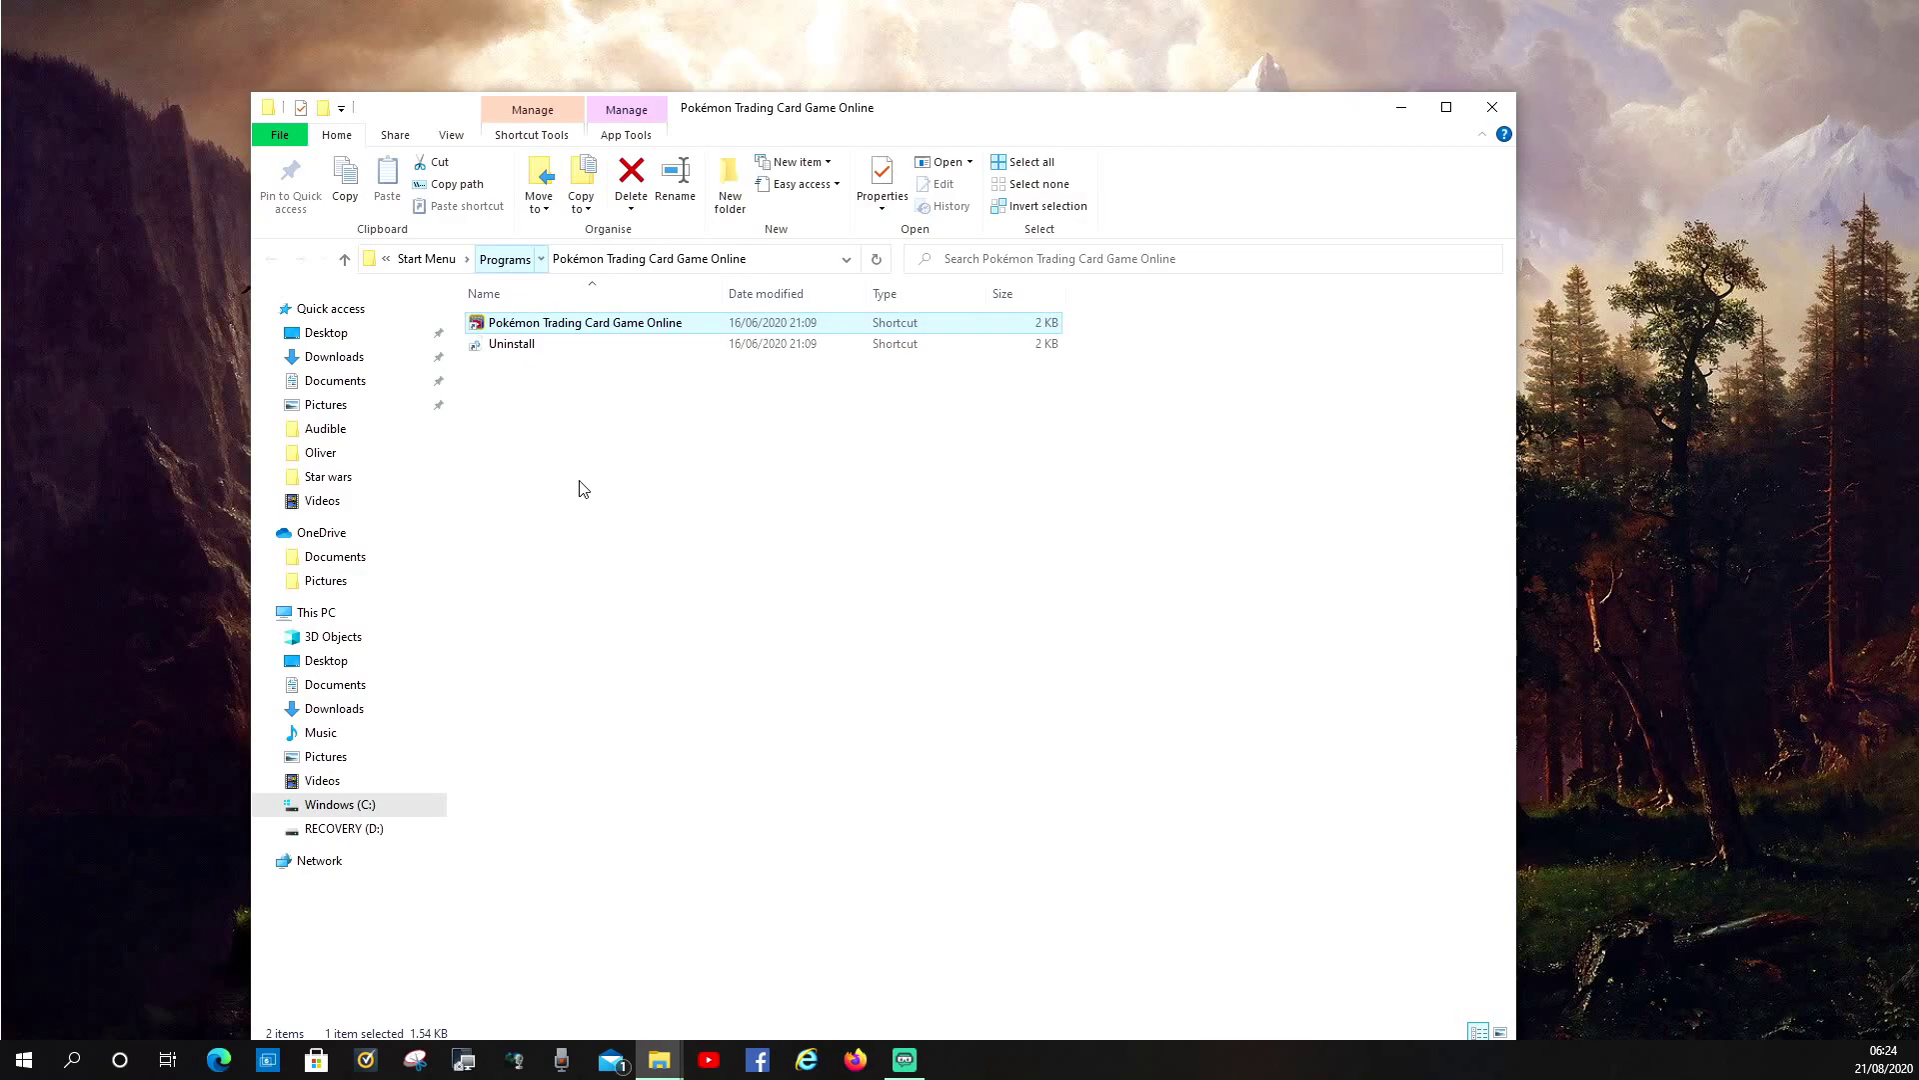
key(alt+Up)
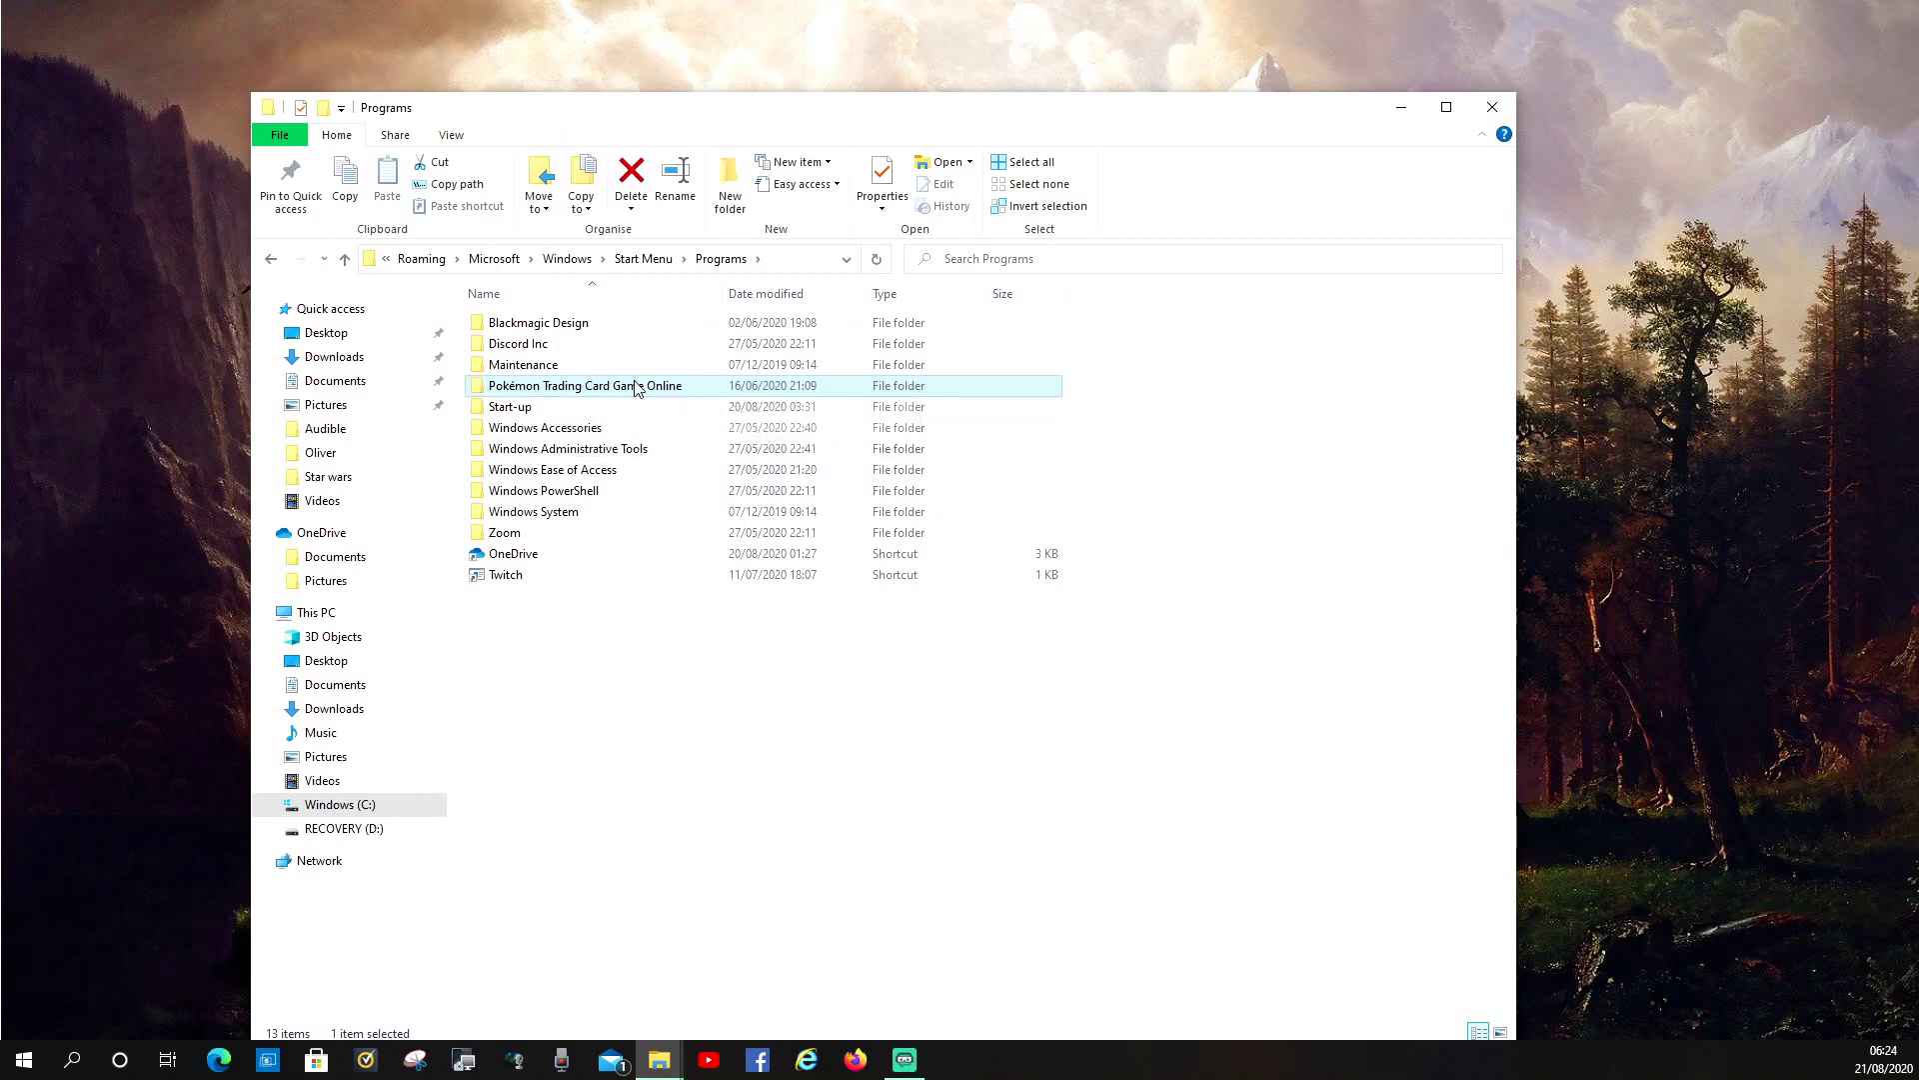
mouse_move(636, 388)
Step: Show This PC and search it for 'pokemon online'
click(355, 621)
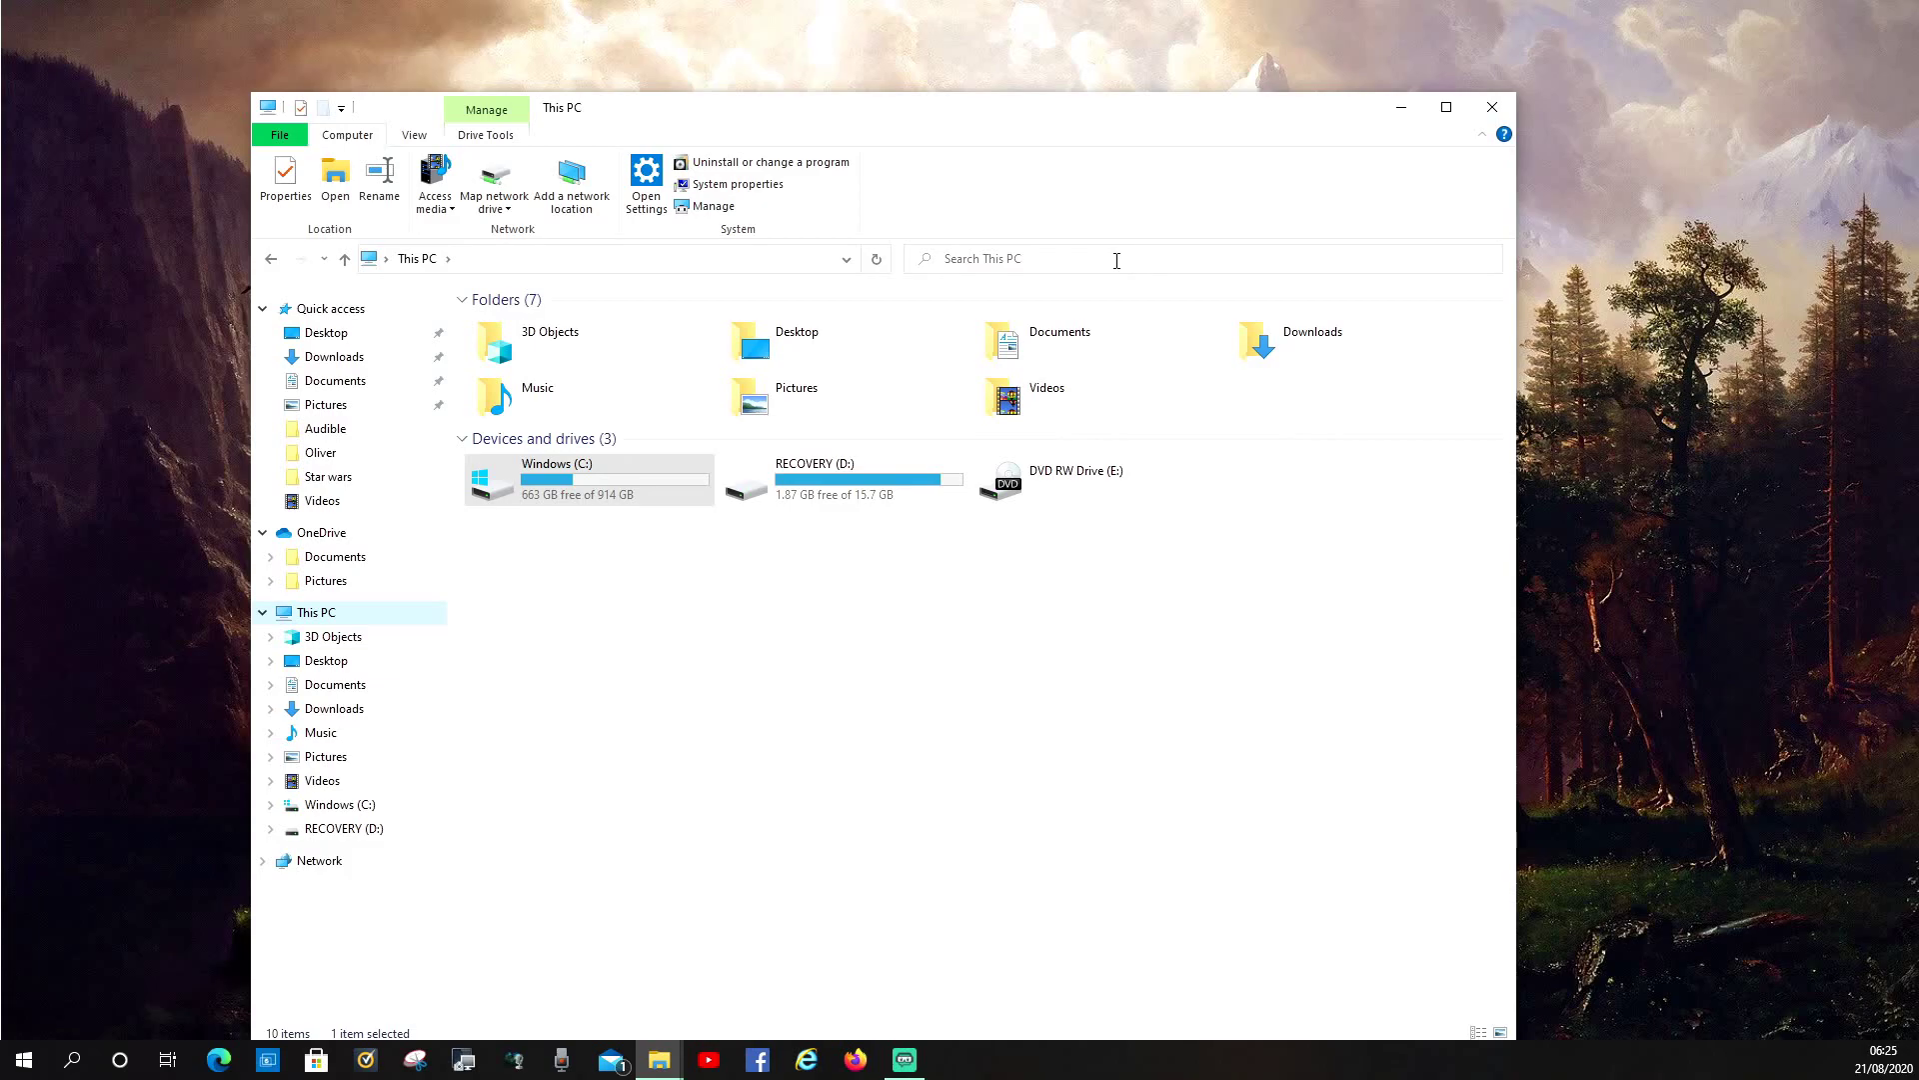
click(1116, 260)
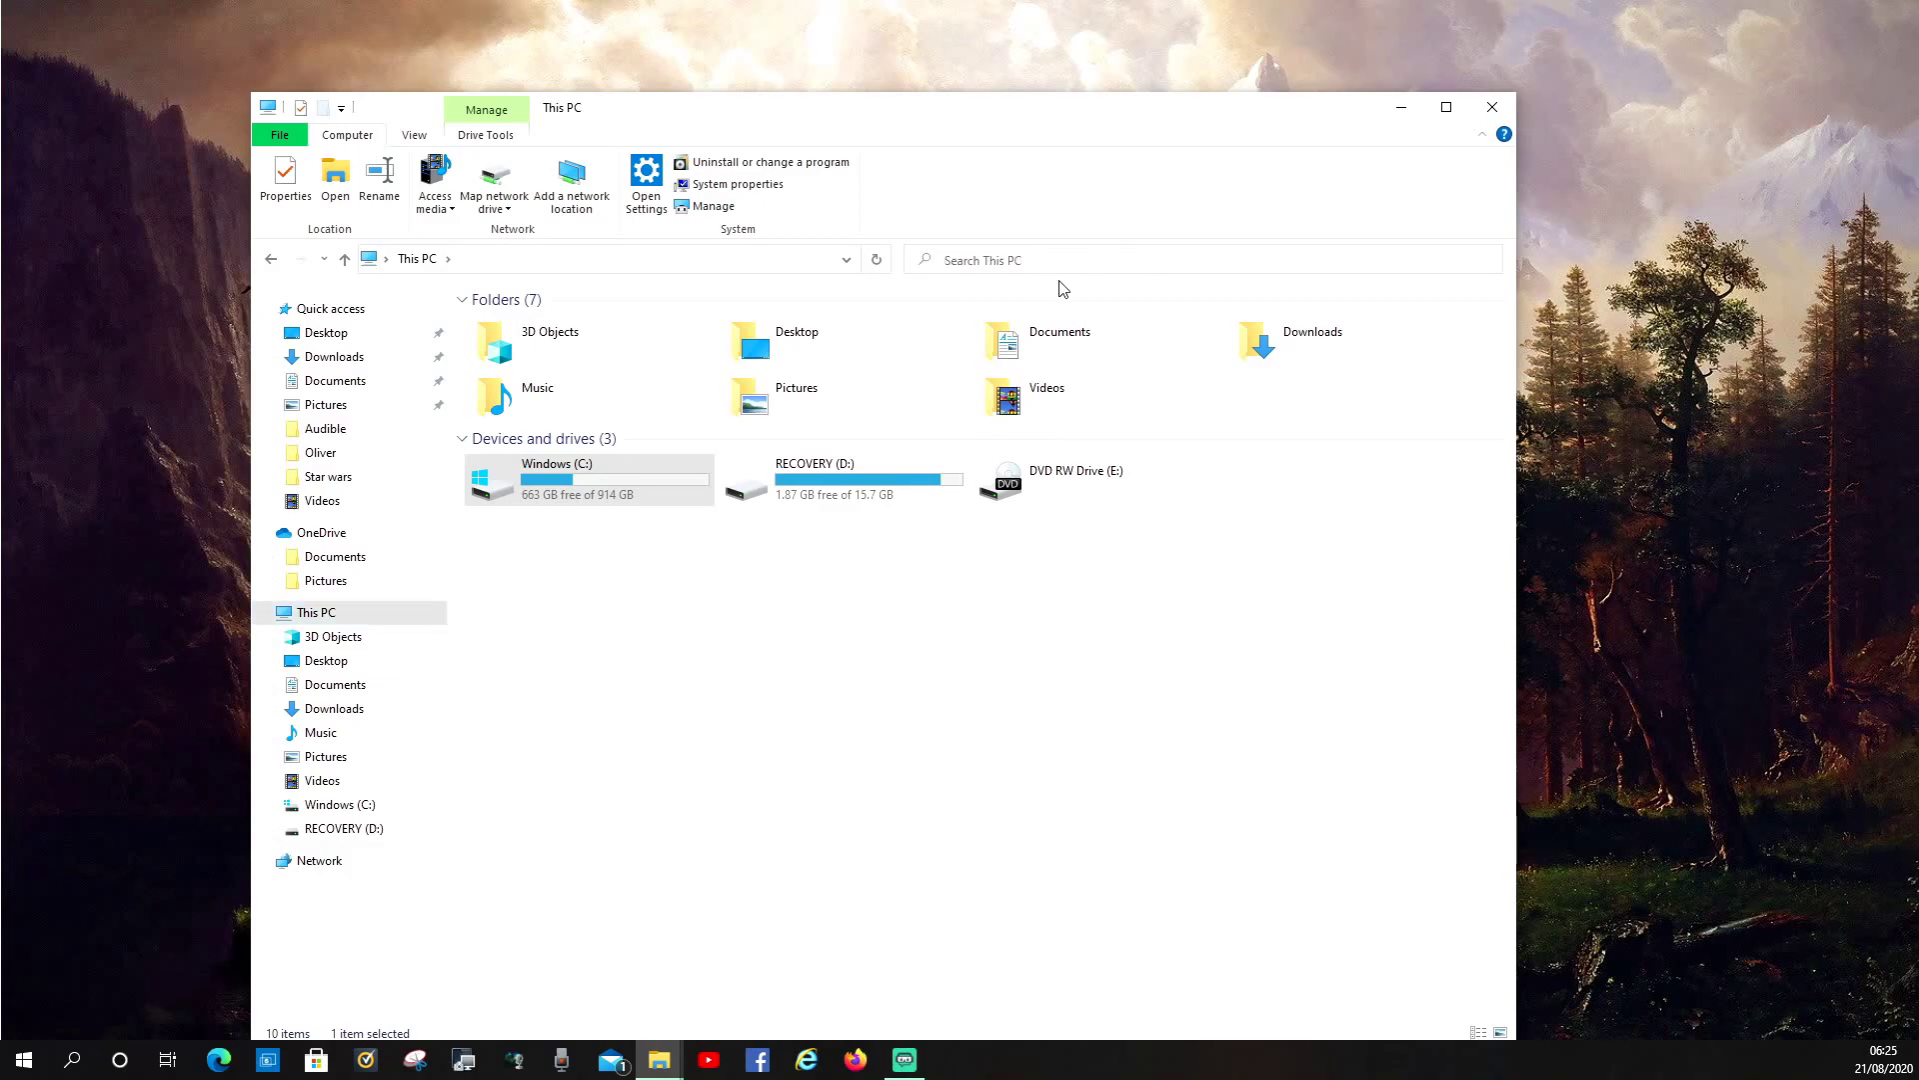
text(p)
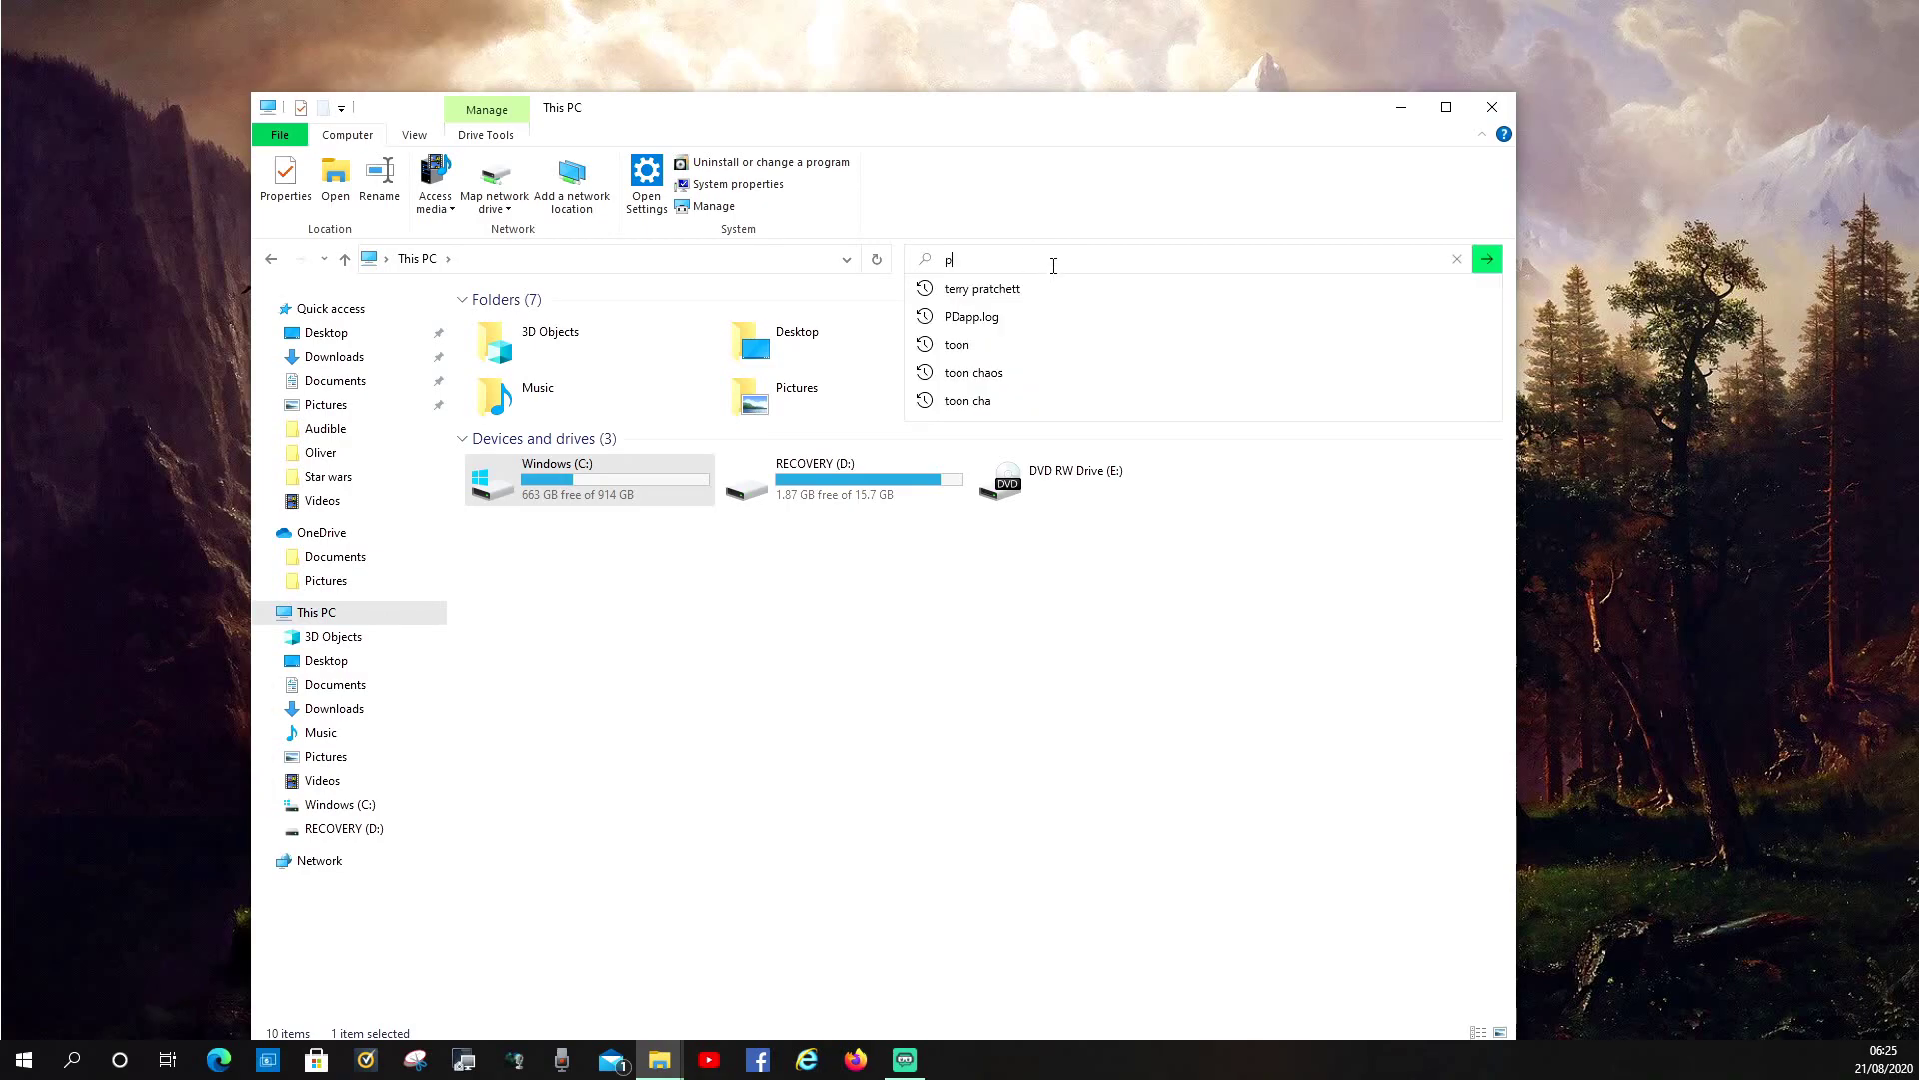
text(okeon)
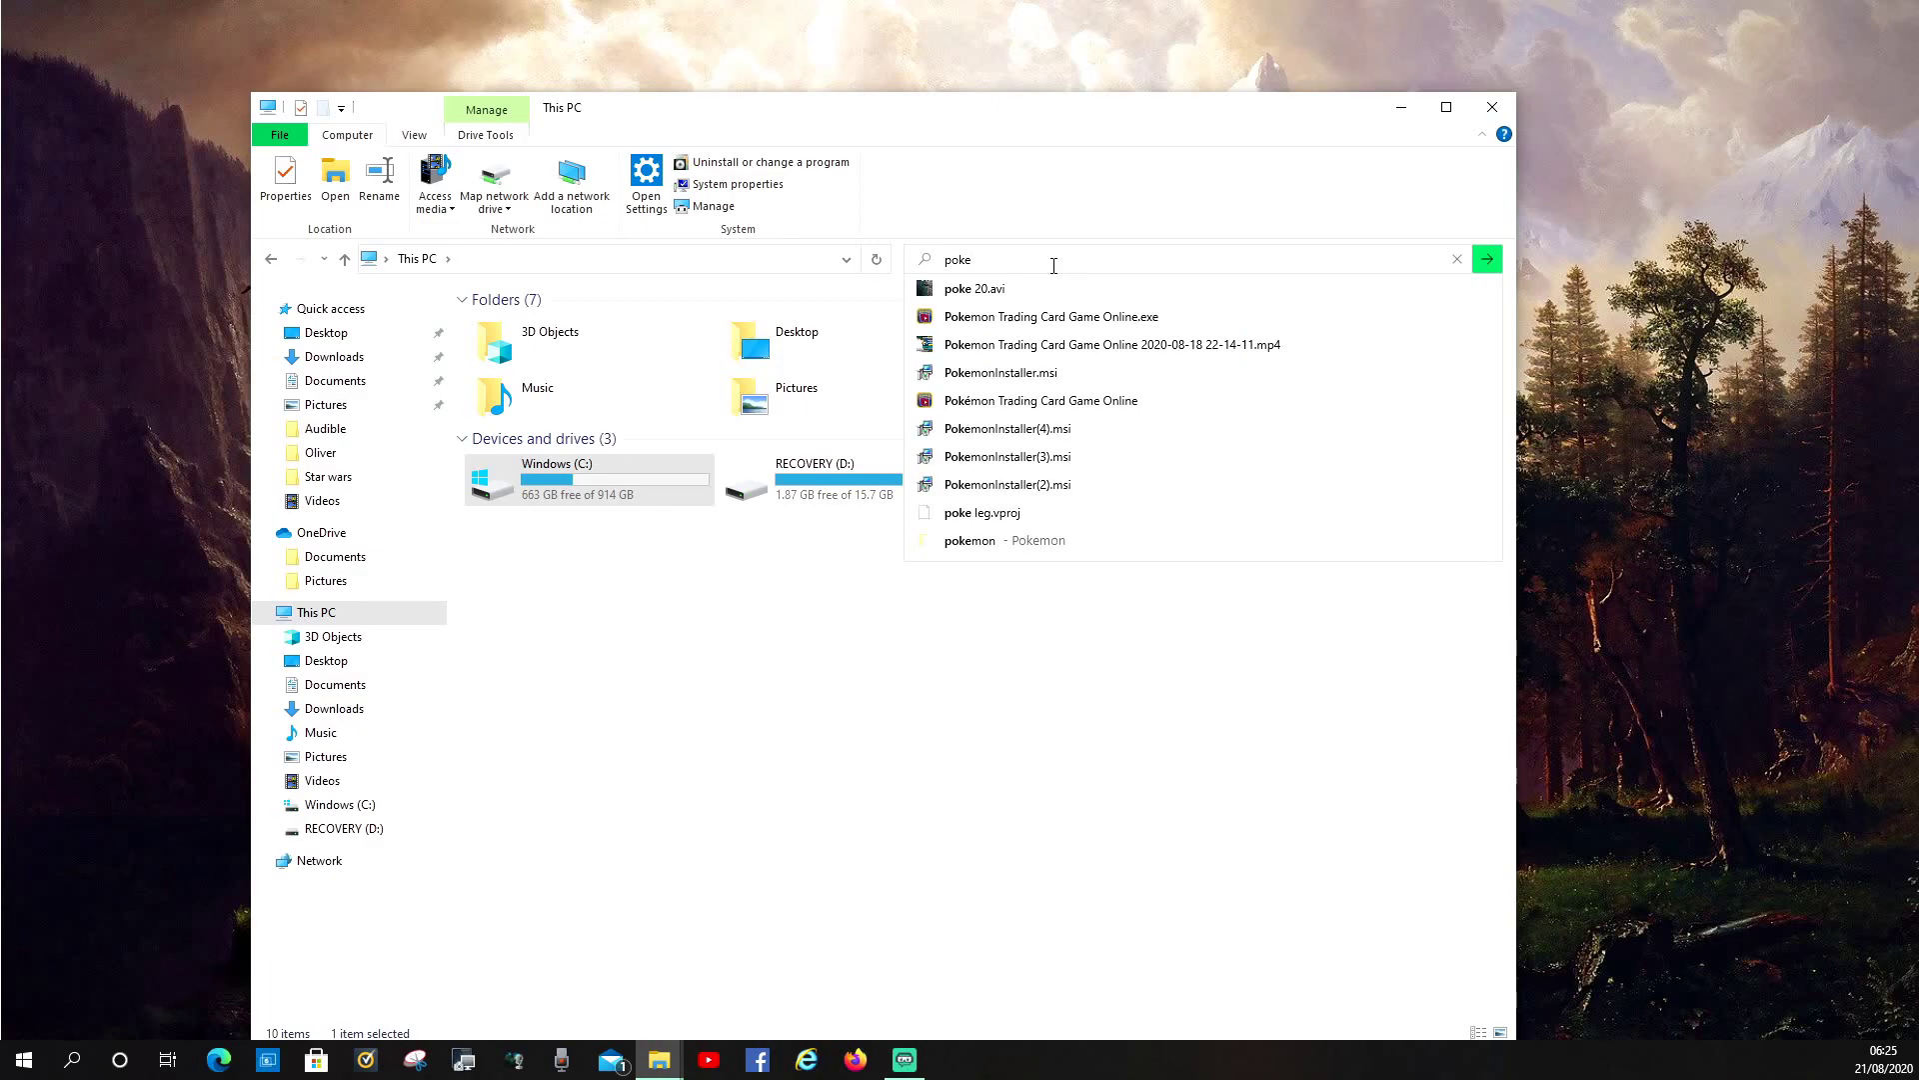
text(mon )
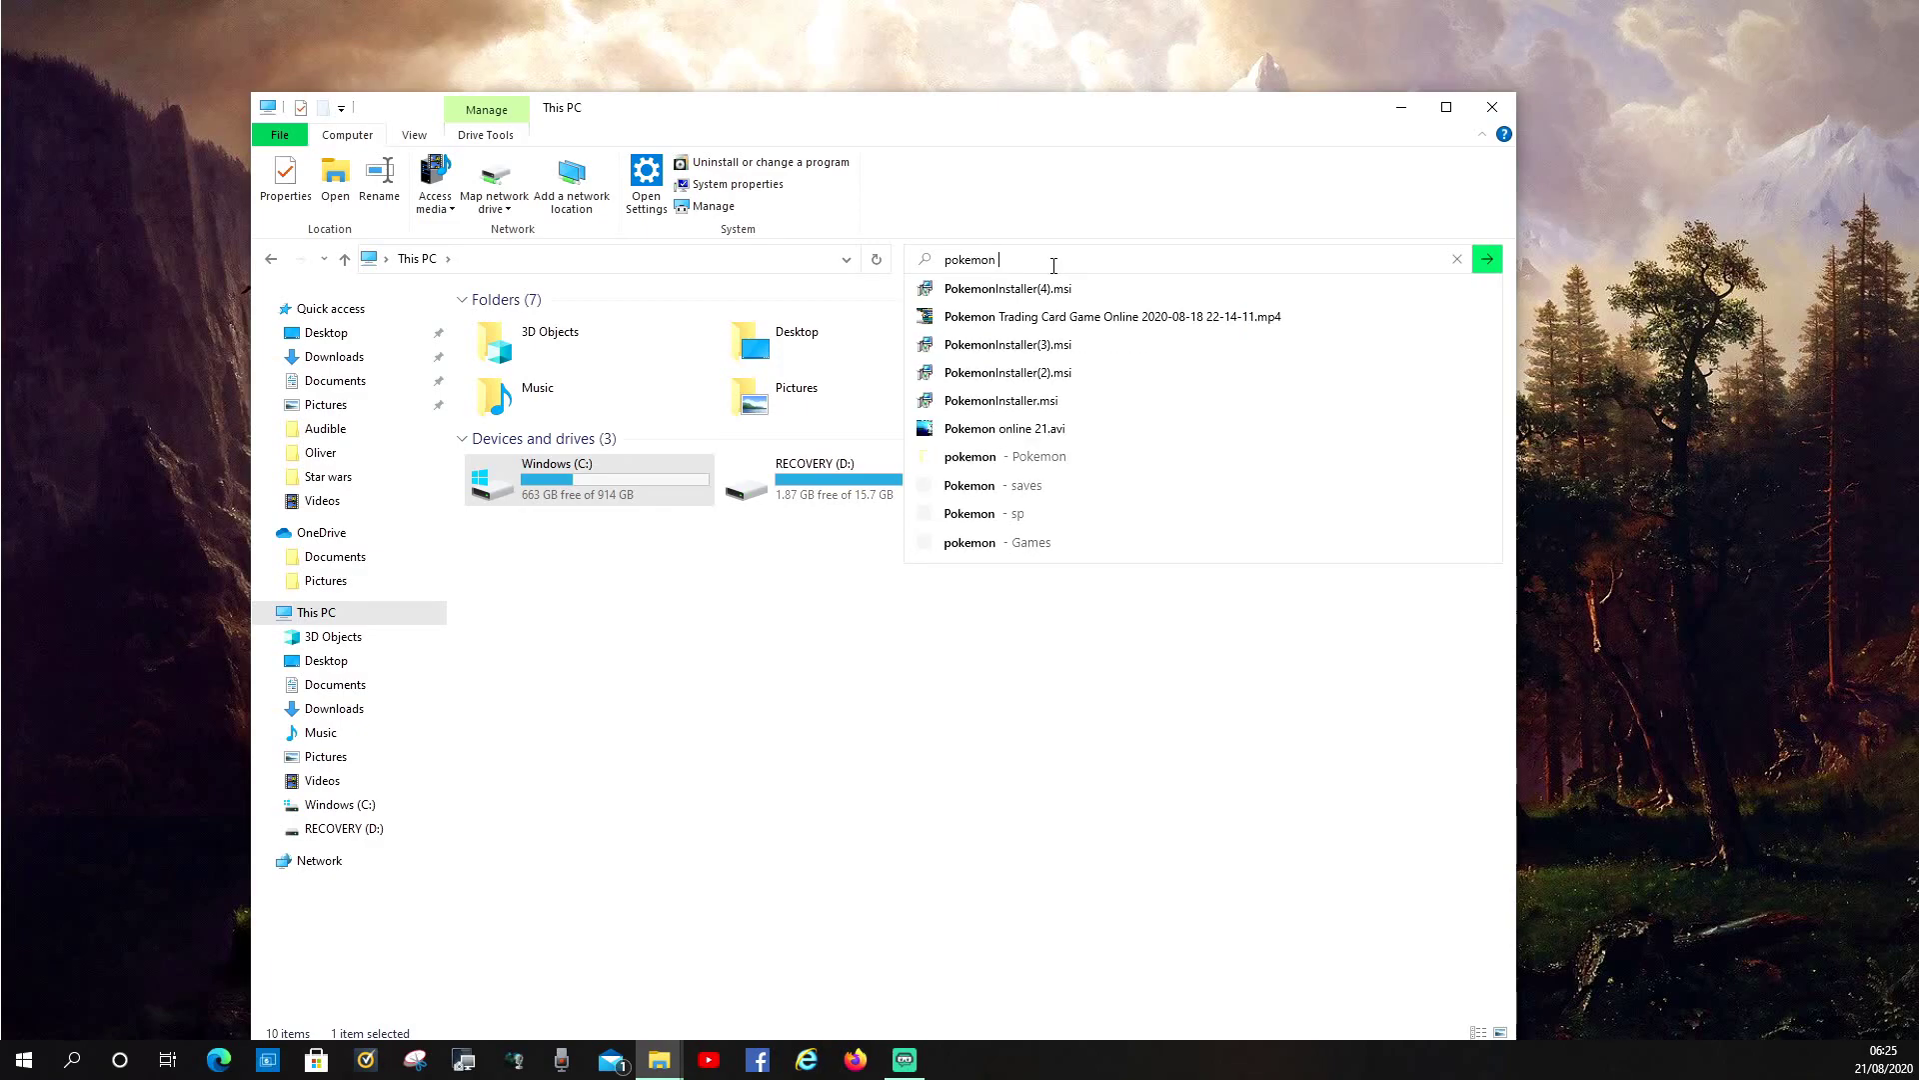
text(online)
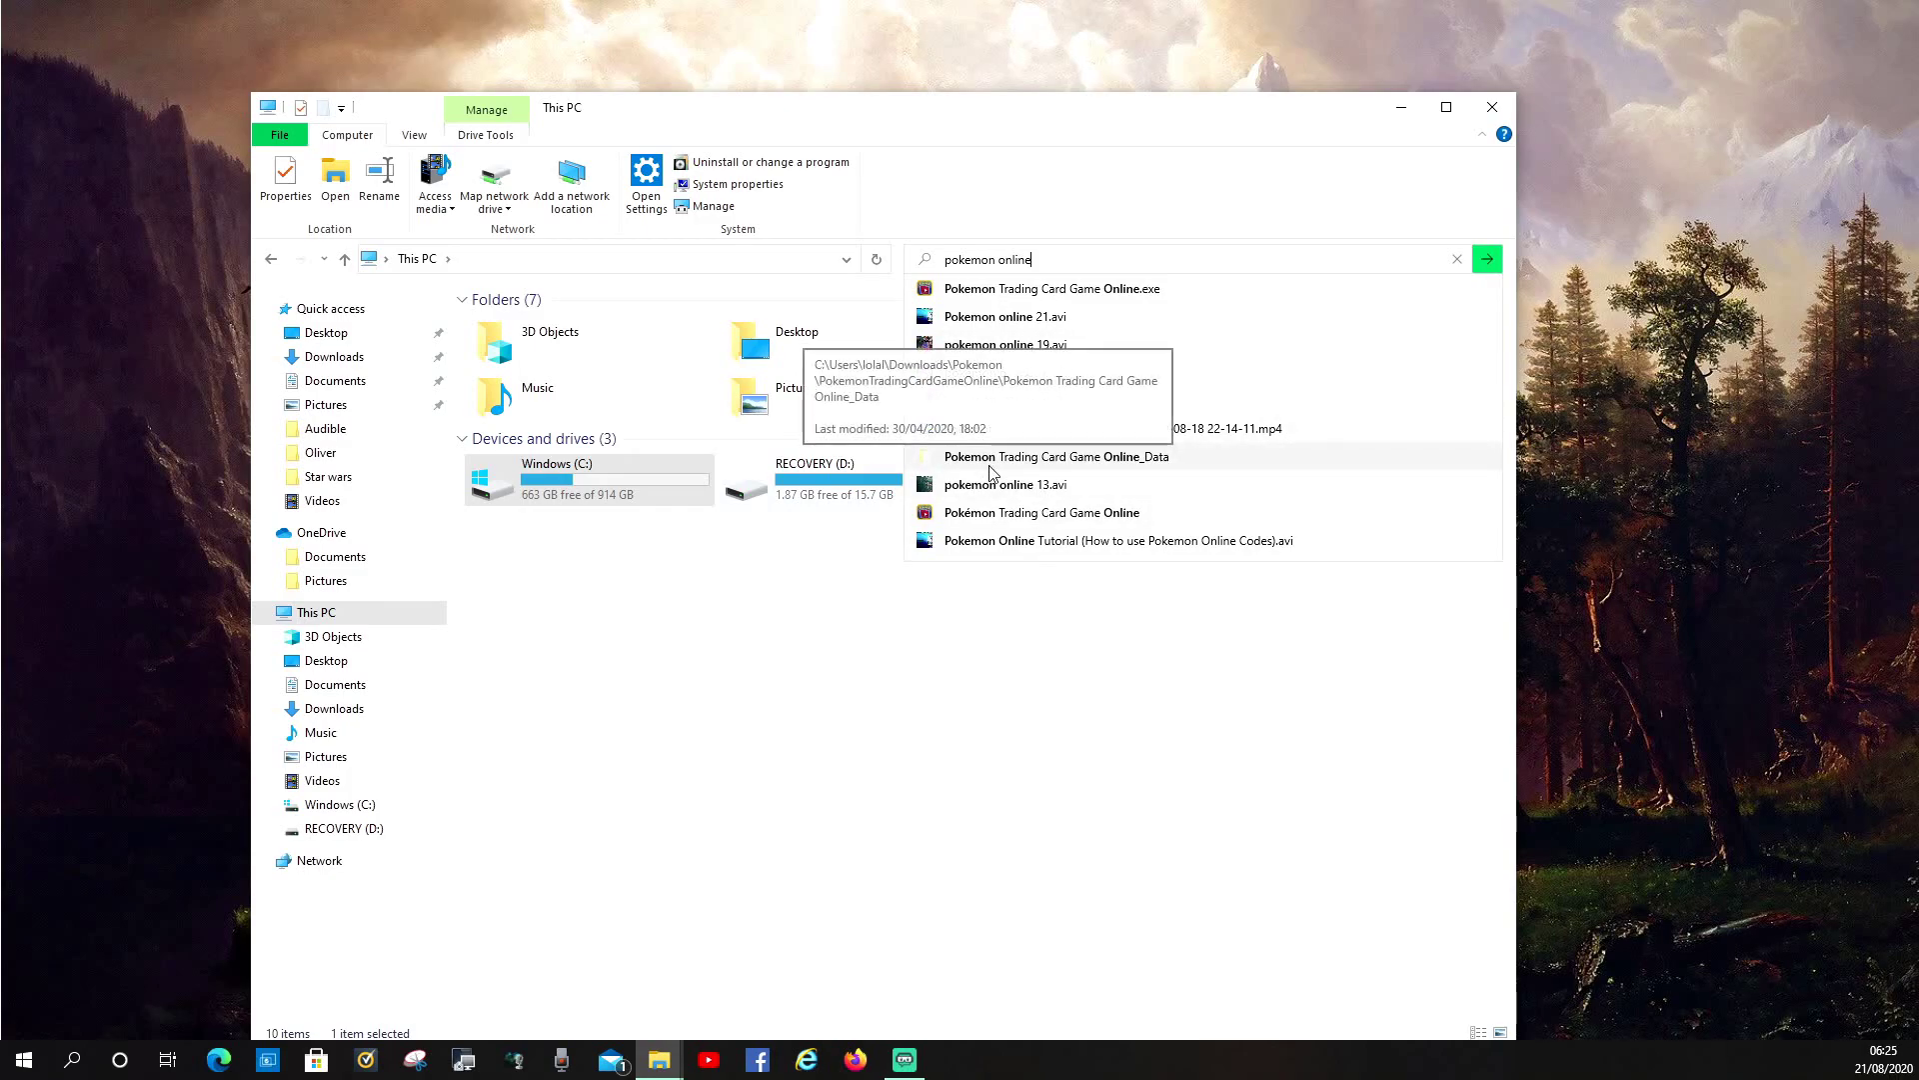
Step: Open the Pokemon Trading Card Game Online_Data folder, then navigate up to Downloads\Pokemon
click(1051, 457)
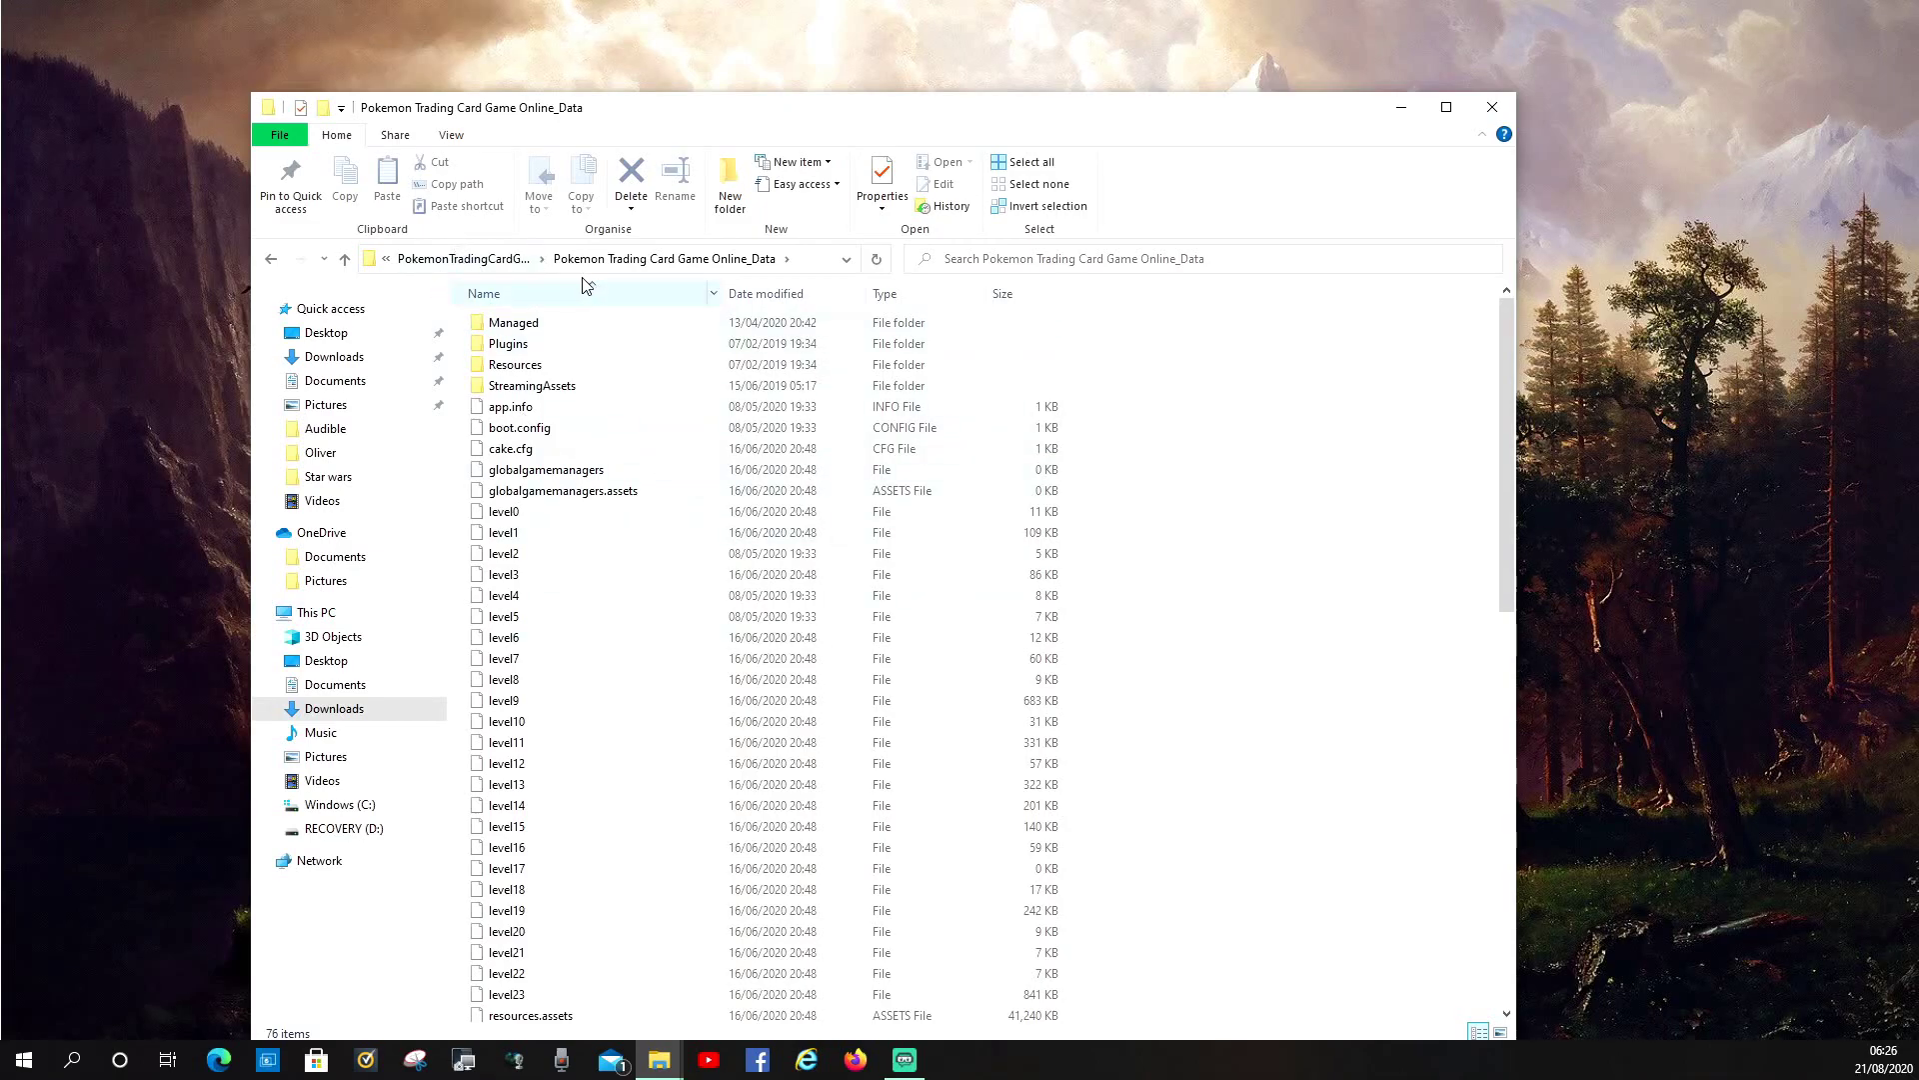
click(462, 262)
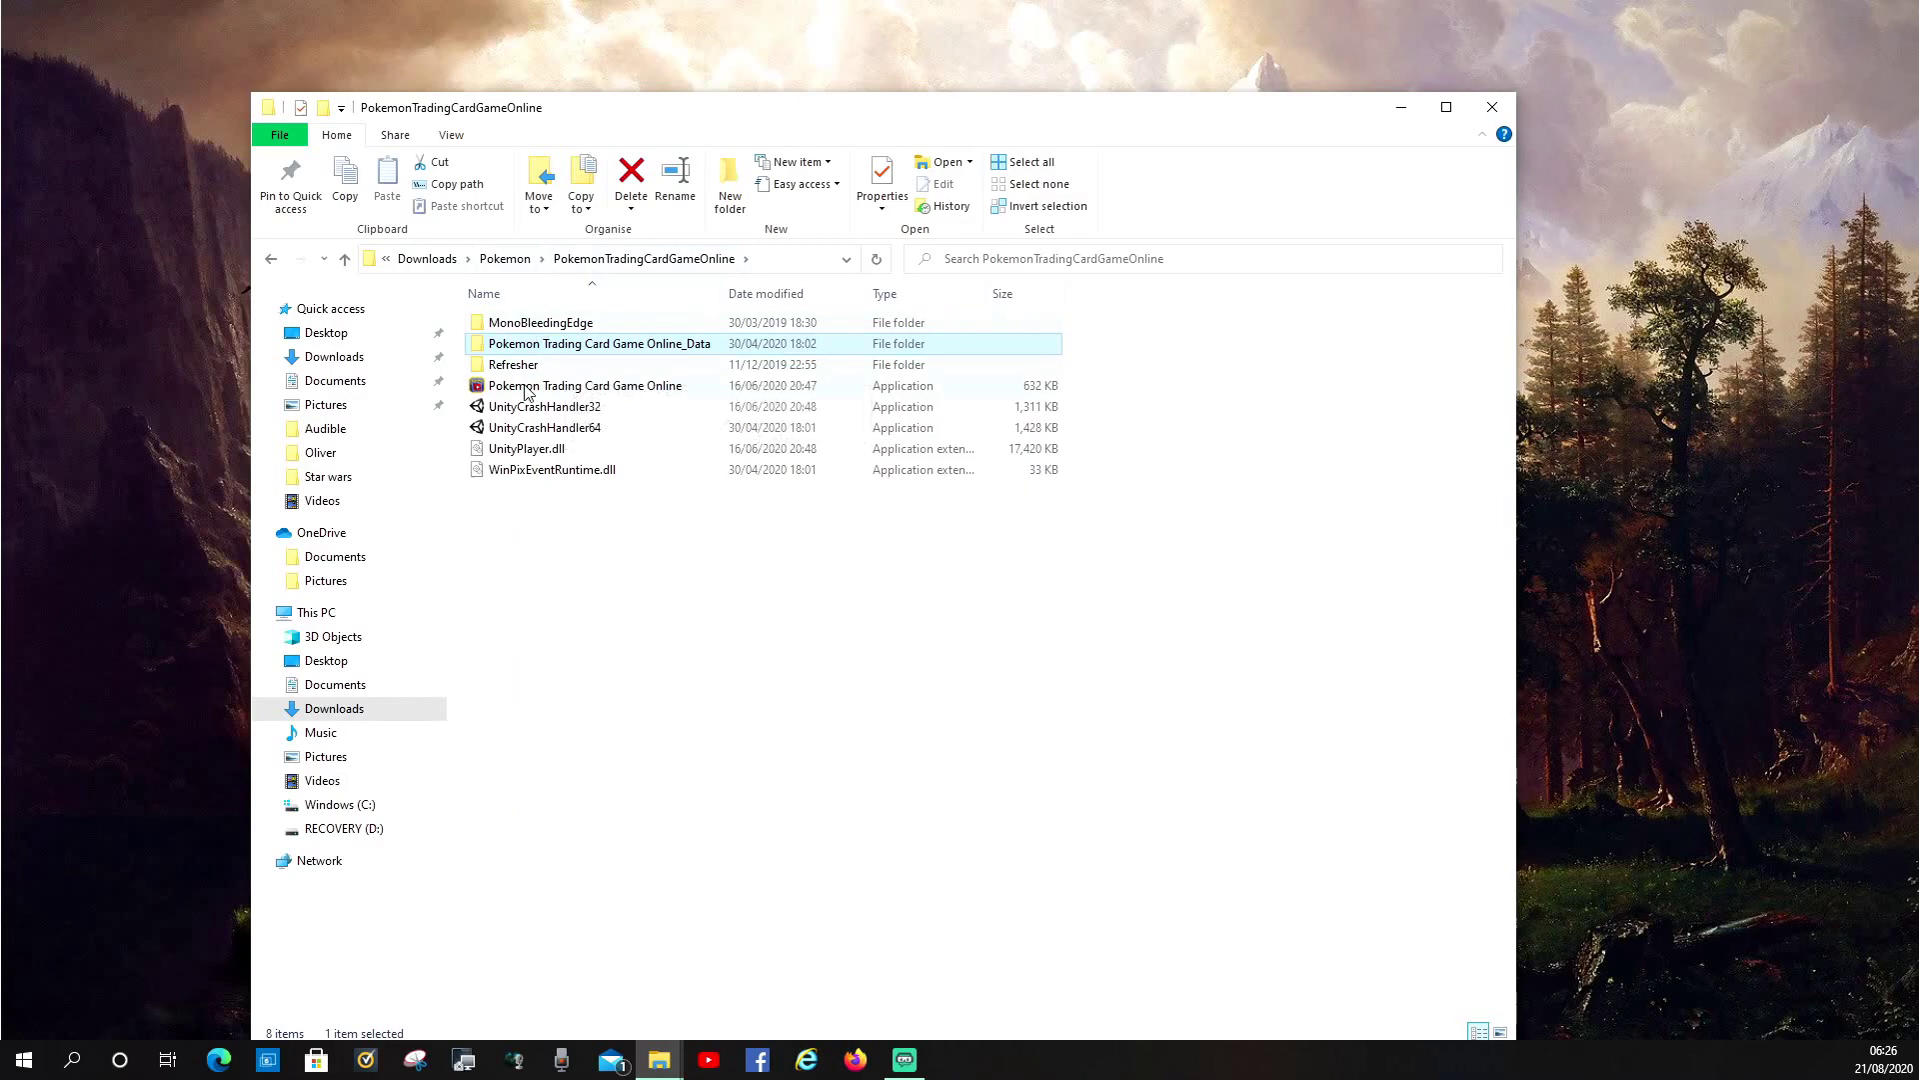
click(508, 266)
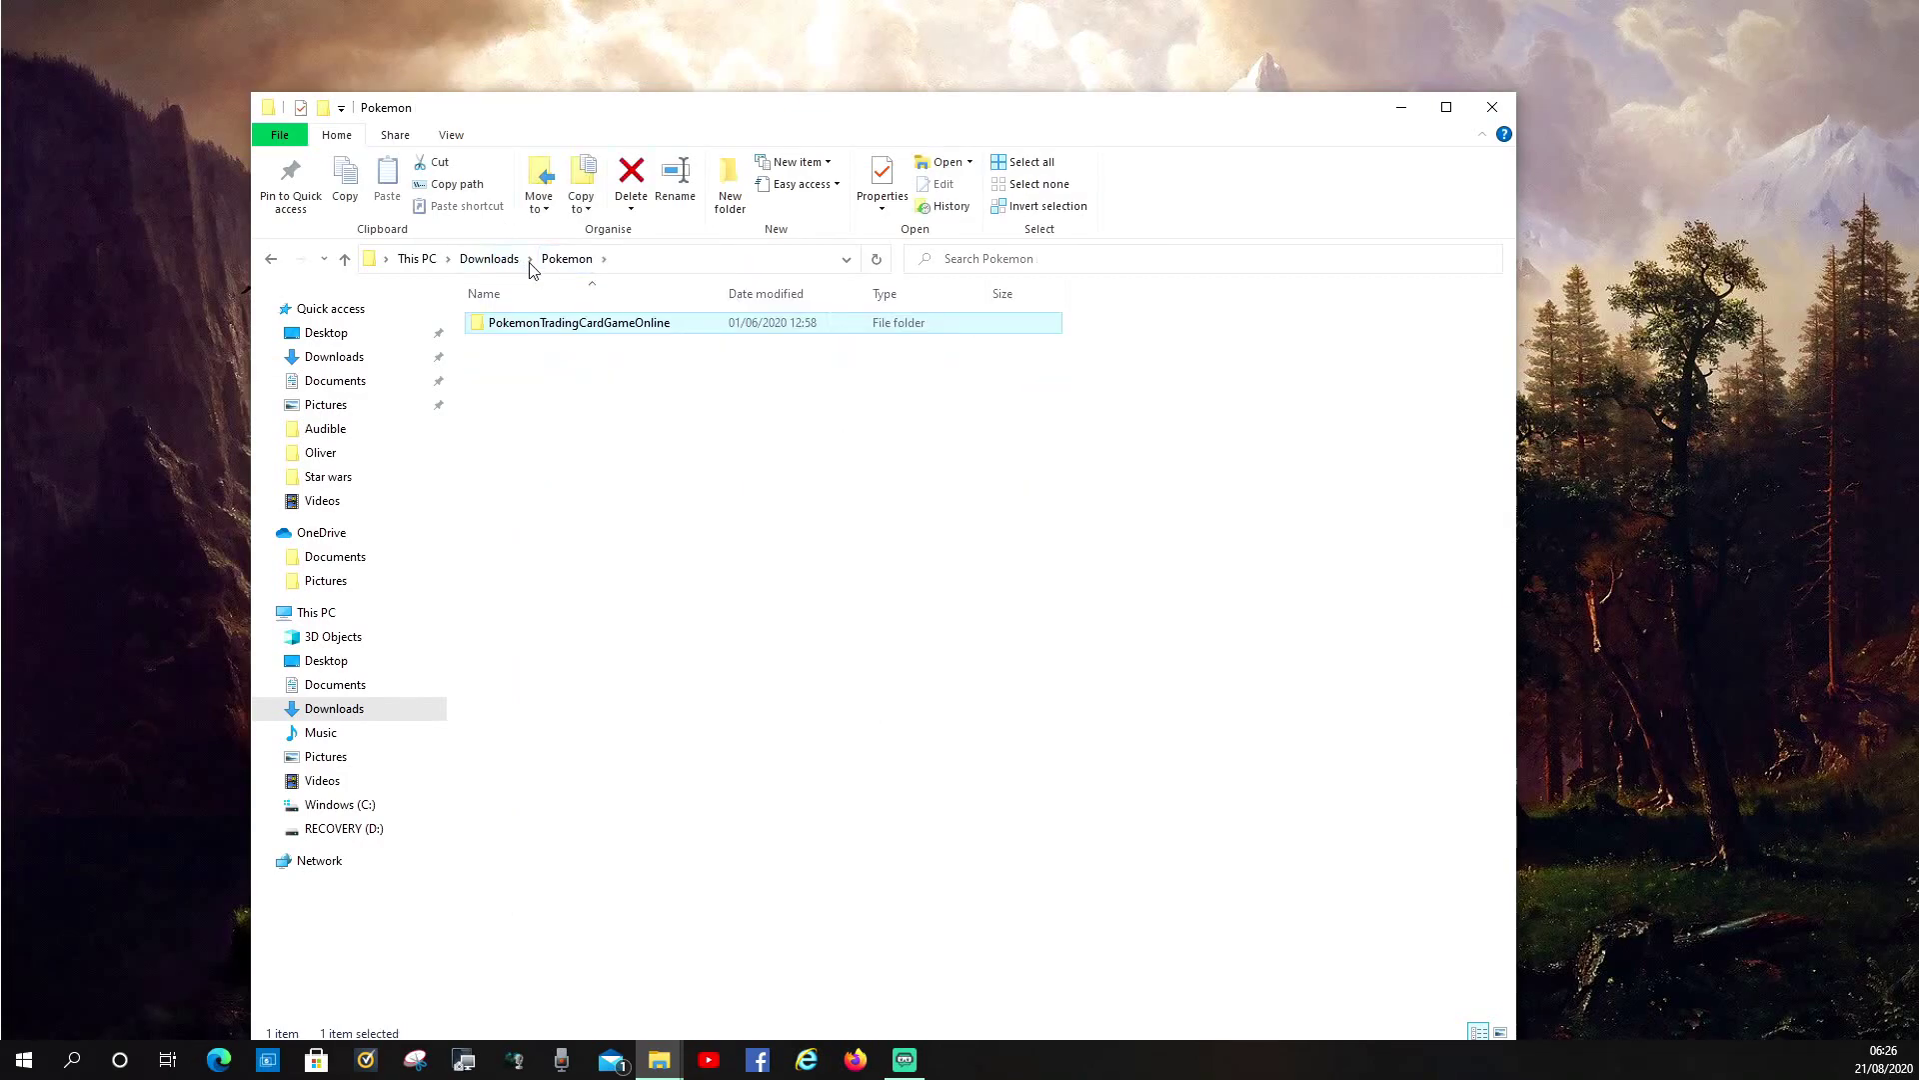
double_click(565, 319)
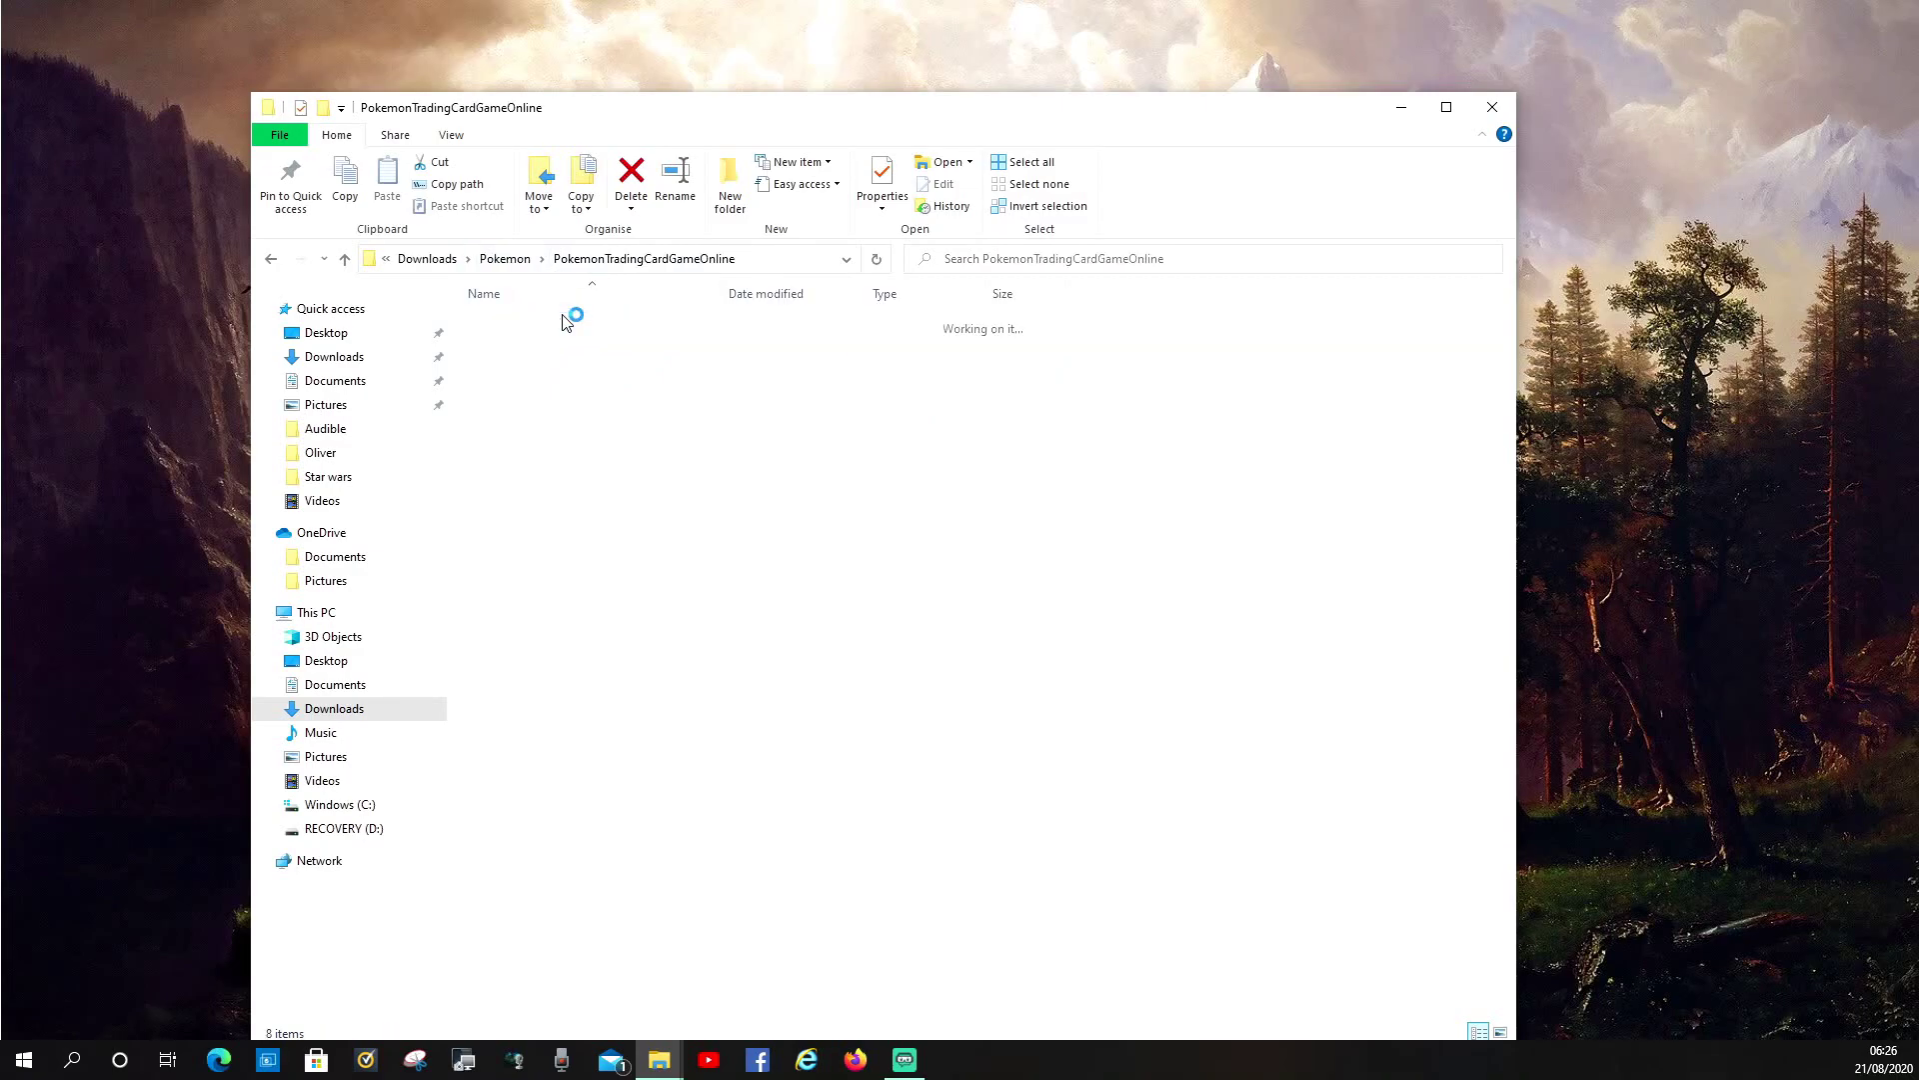
click(521, 260)
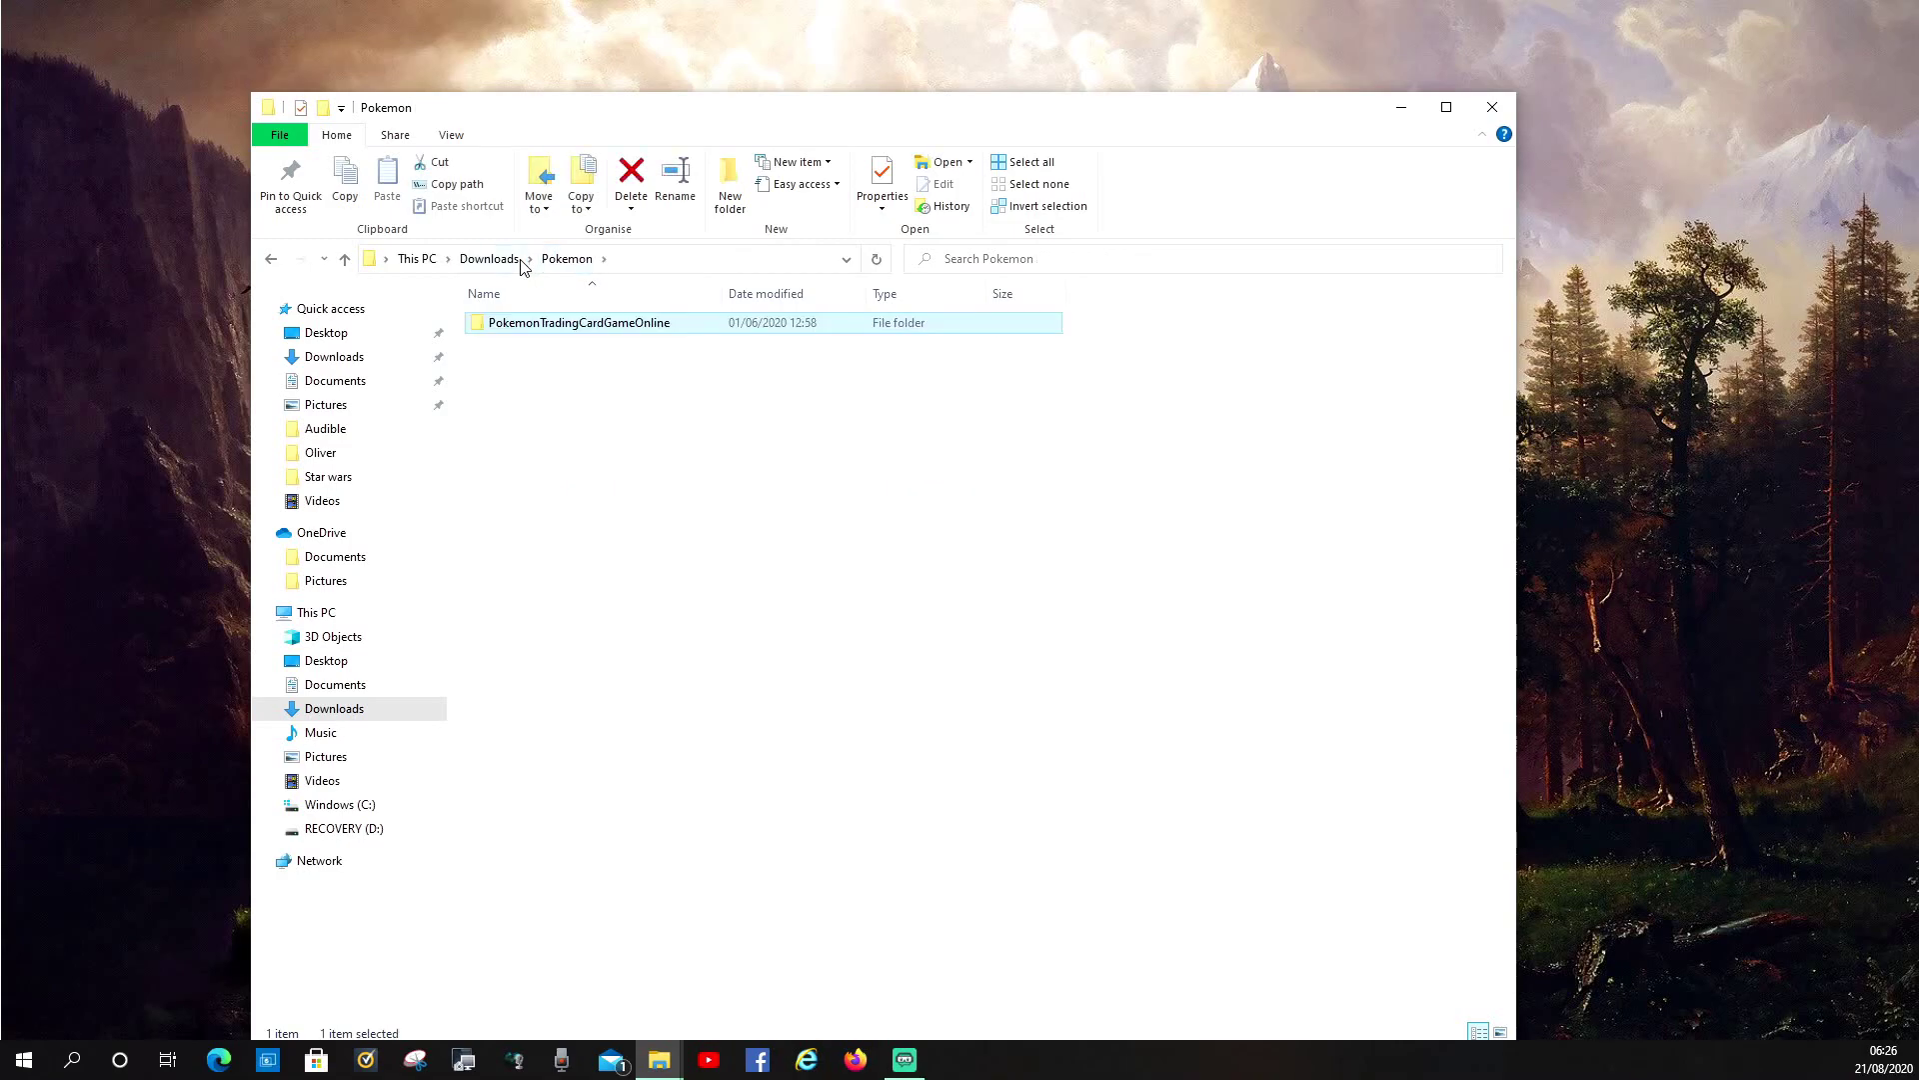